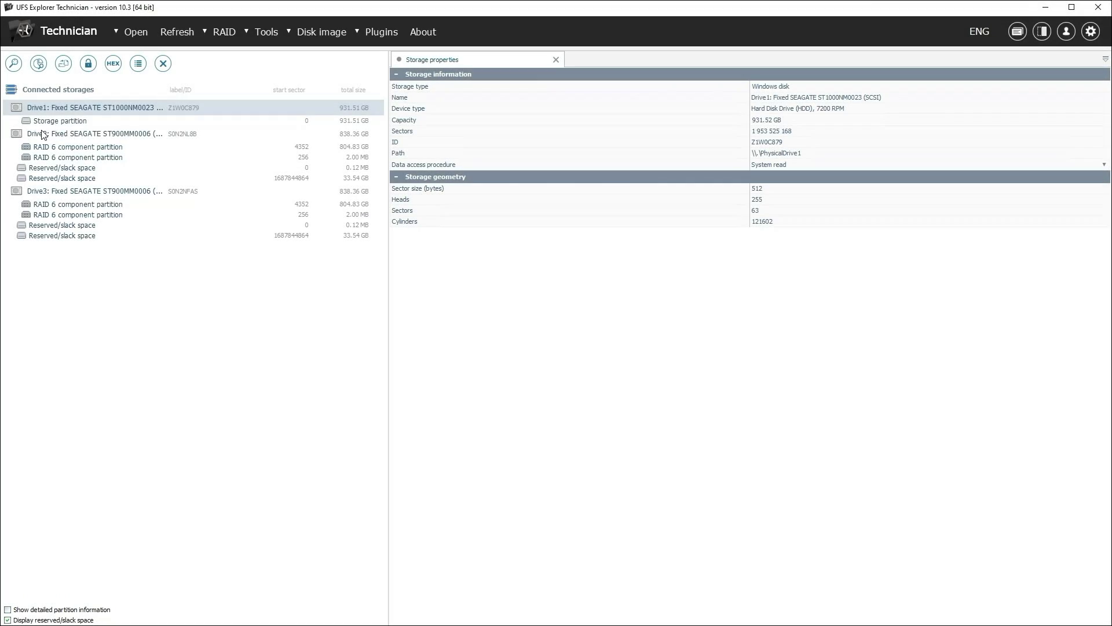
Step: Select Drive2 in the Connected storages list
click(39, 133)
Step: Start a full bit-to-bit custom sparse image of Drive2, saved as Q:/Images/_EQL/01.sdlsp
right_click(41, 131)
click(74, 150)
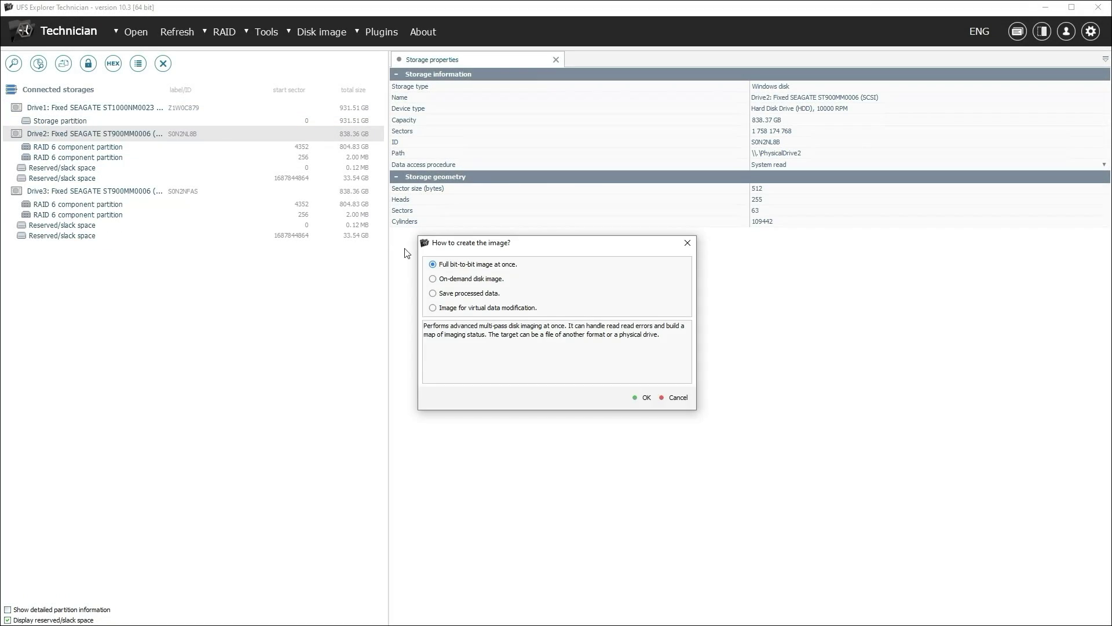
click(643, 398)
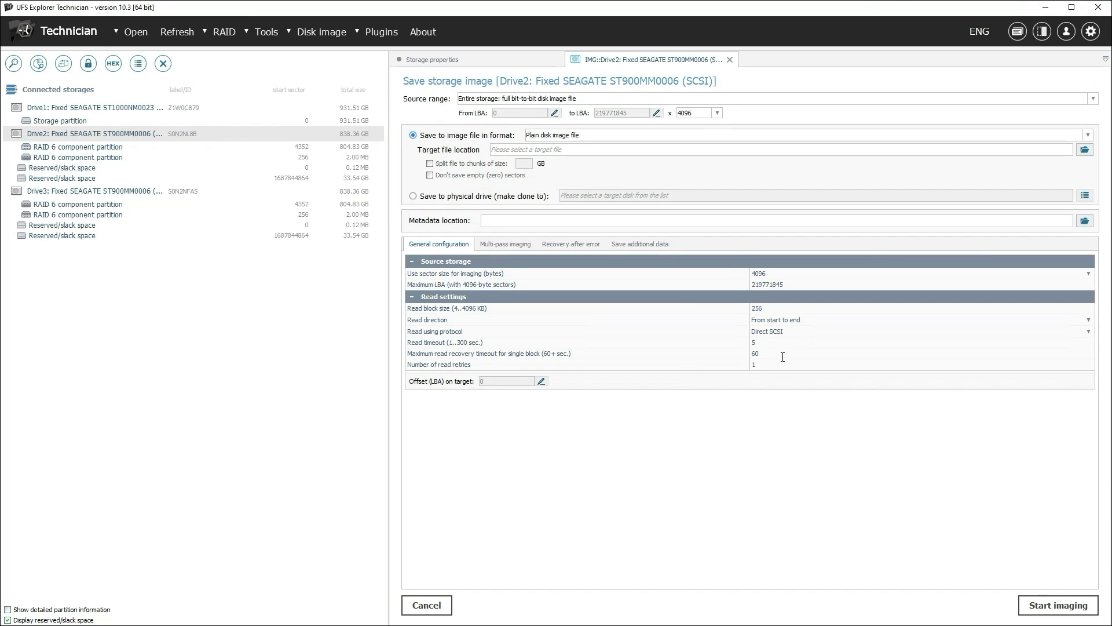
click(1032, 137)
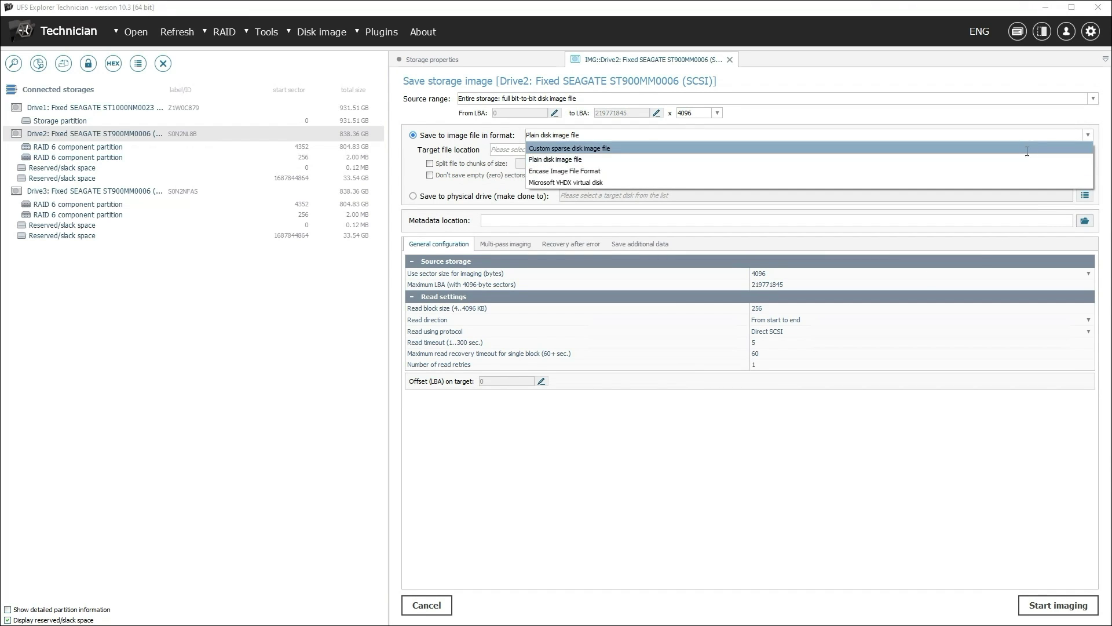
click(1027, 147)
click(1084, 150)
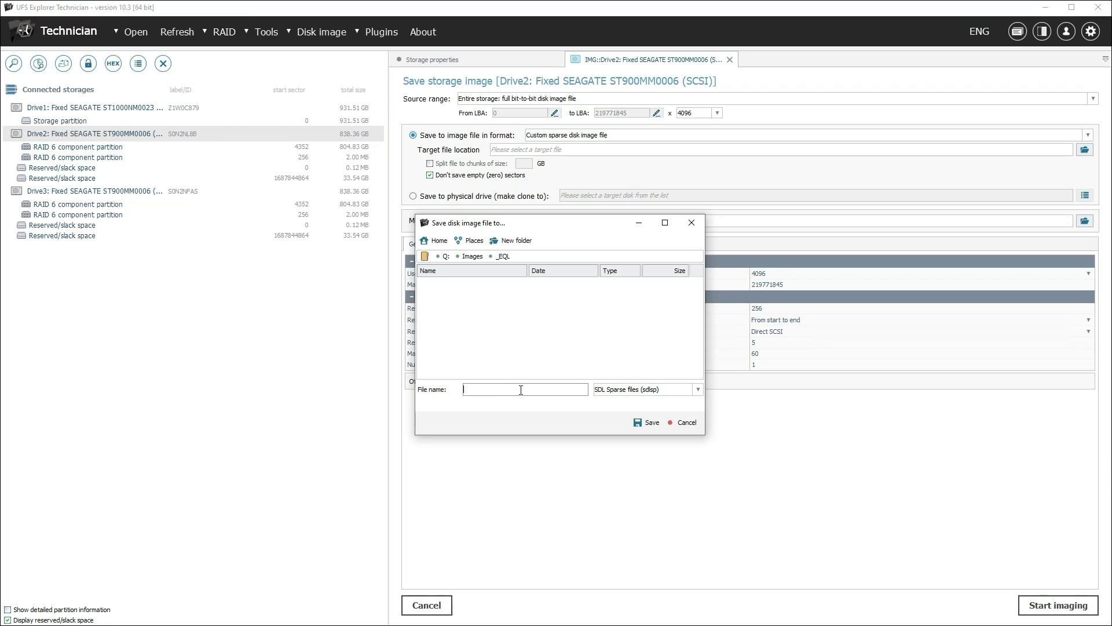
click(631, 422)
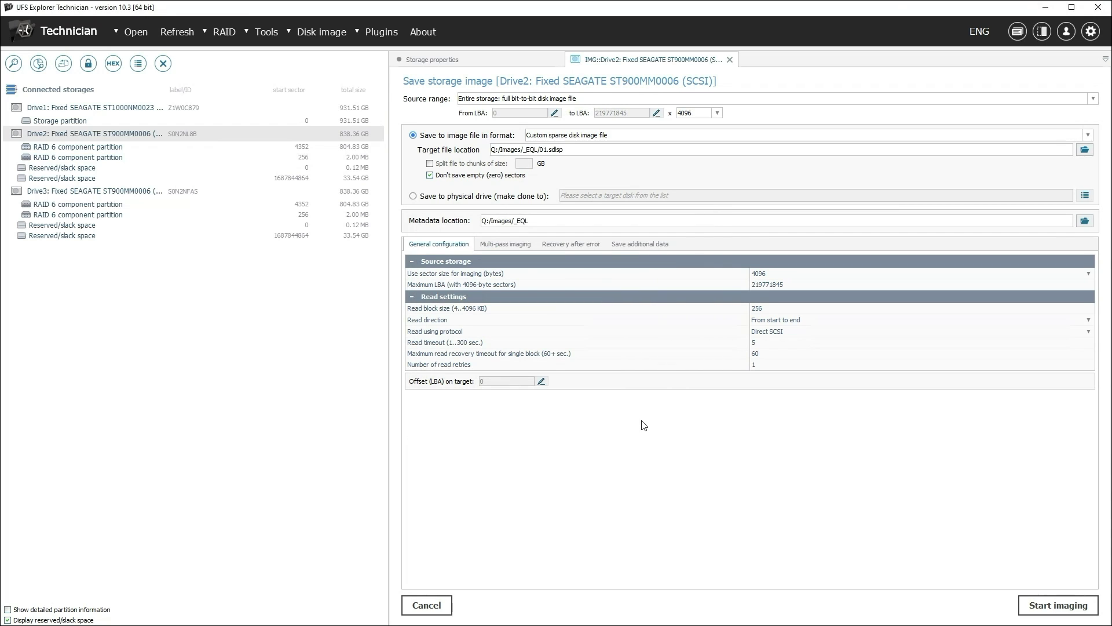
click(1053, 608)
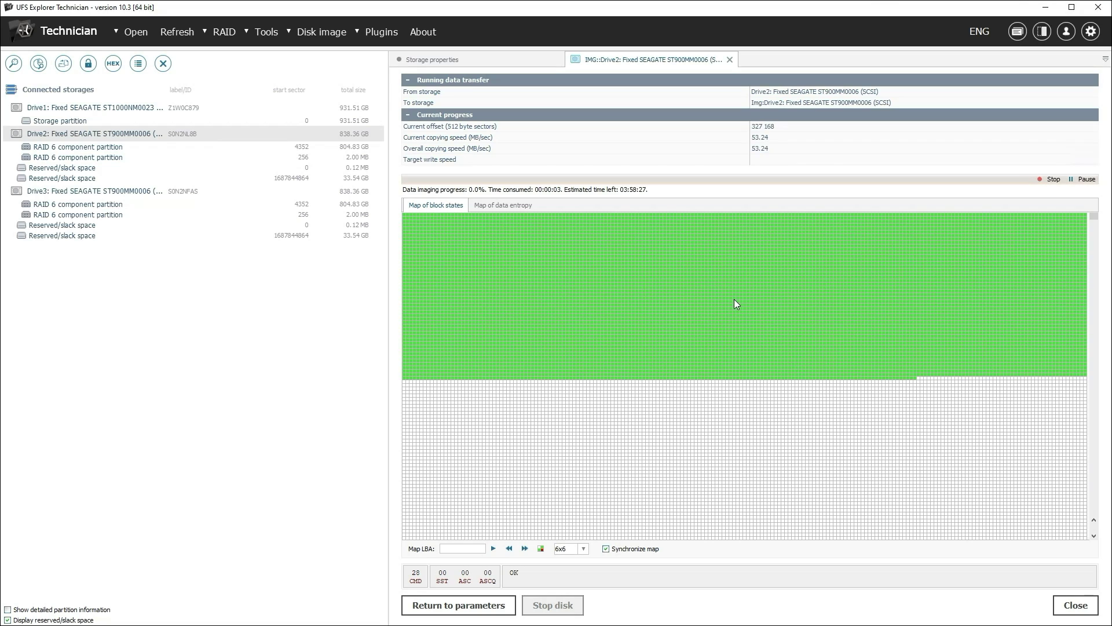
Step: Start a full custom sparse image of Drive3 saved as 02.sdlsp, then check Drive2's progress
right_click(102, 193)
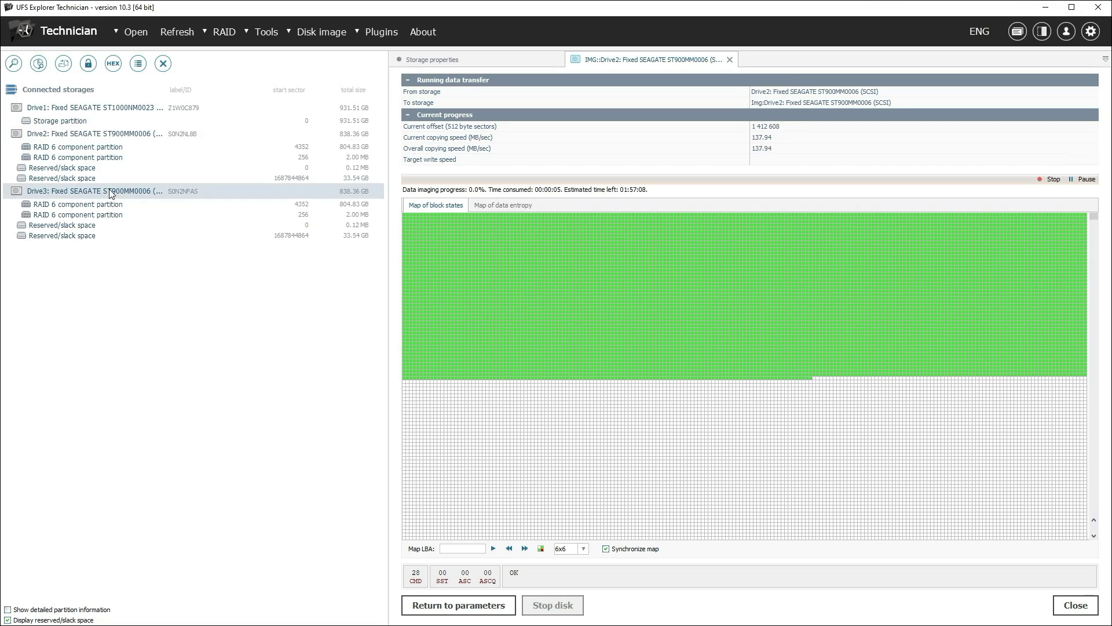
click(129, 214)
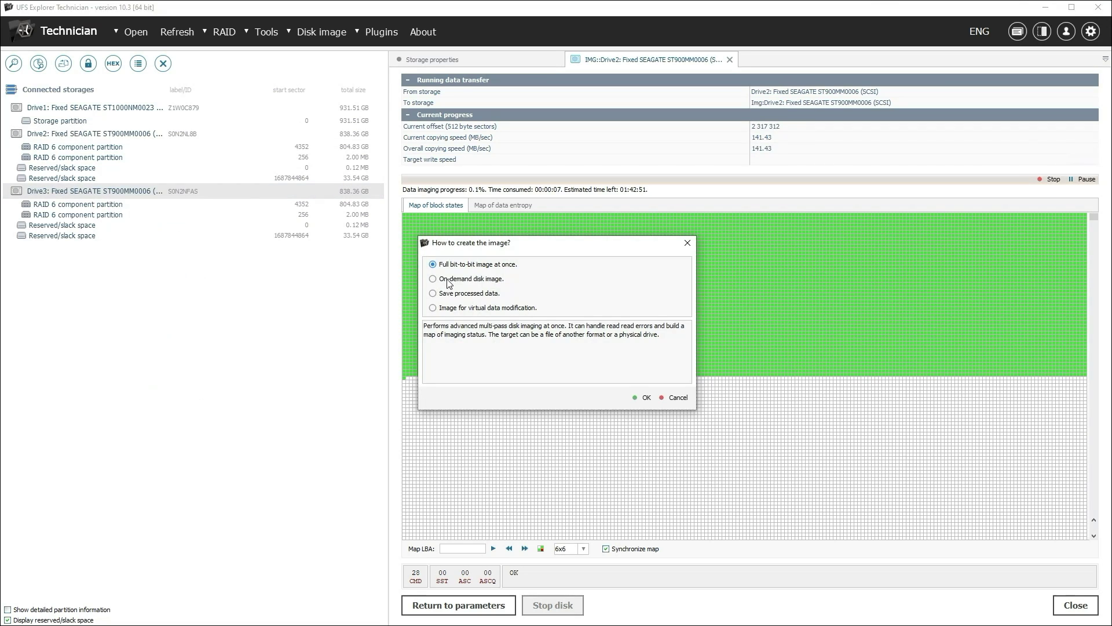
click(640, 397)
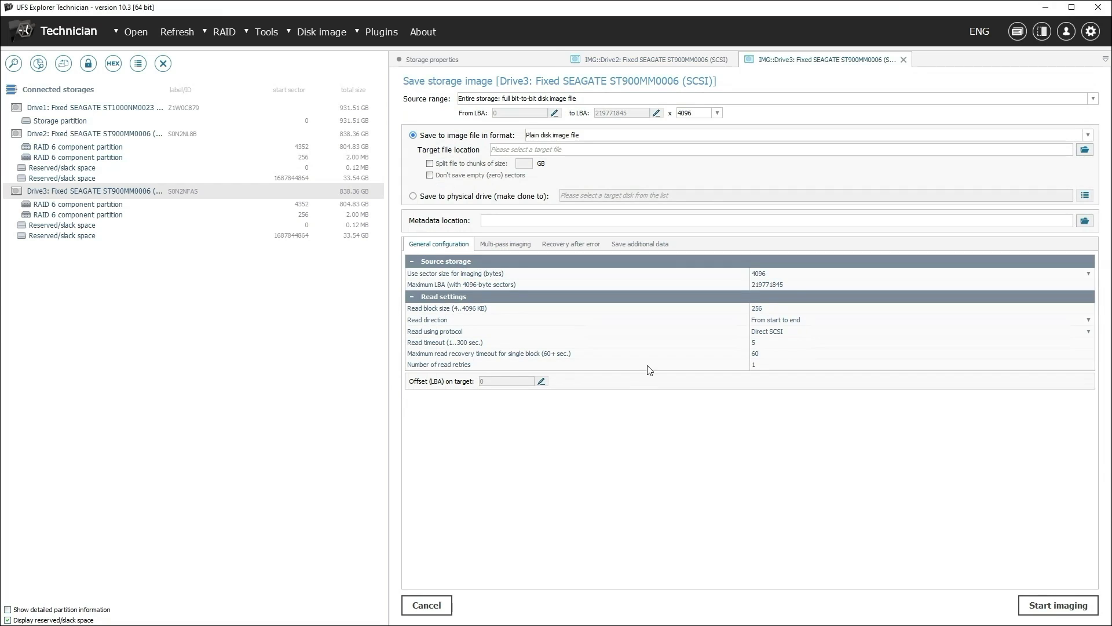
click(883, 138)
click(874, 149)
click(1084, 152)
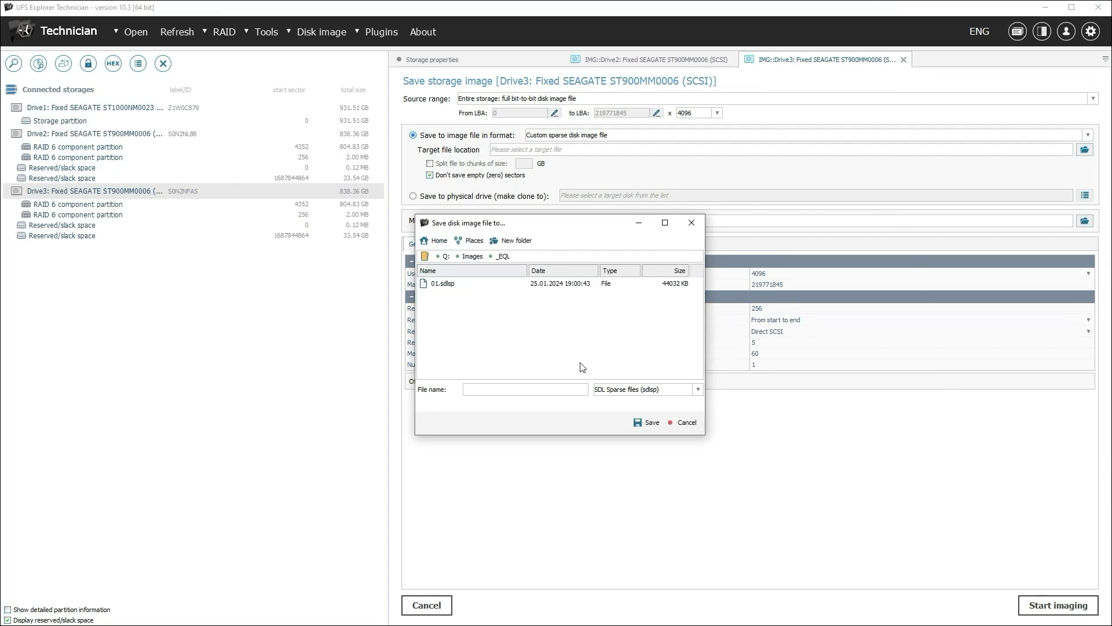
text(02)
key(Return)
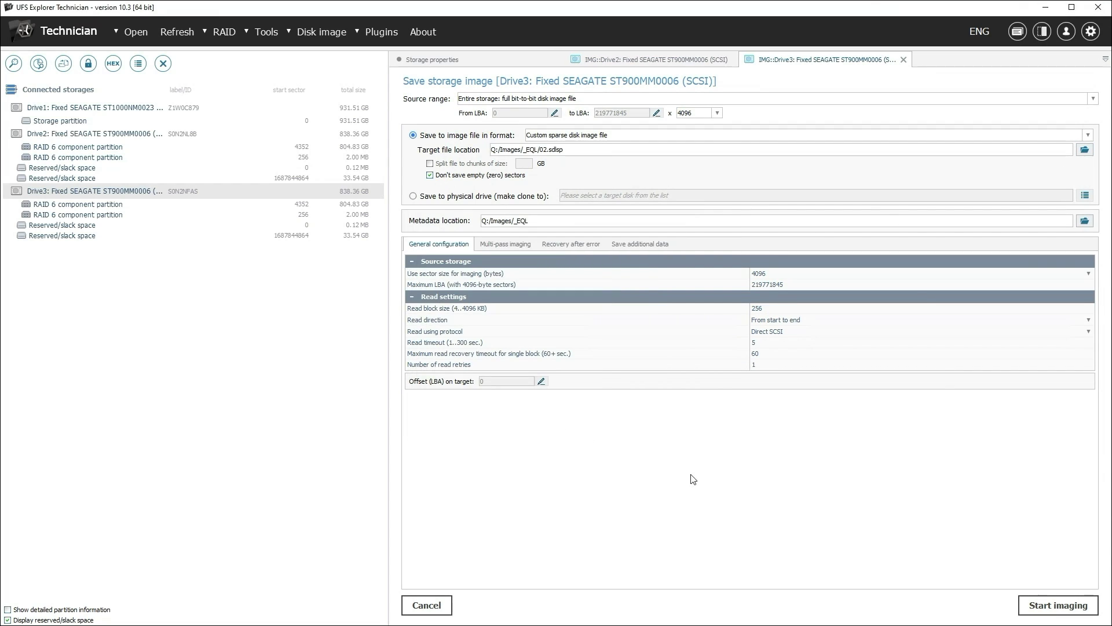
click(510, 246)
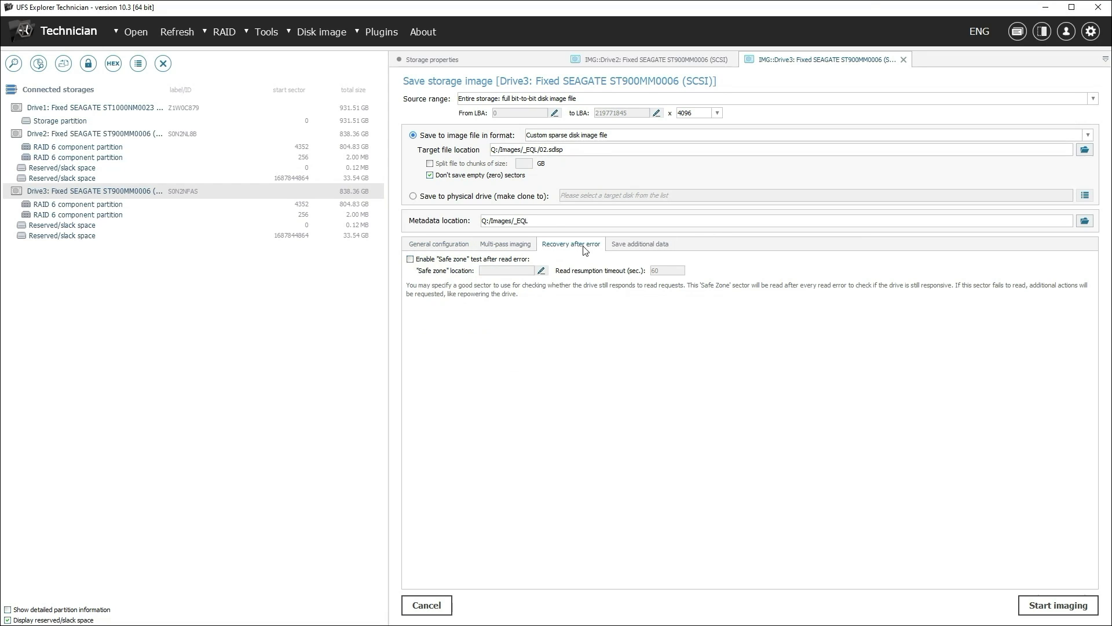
click(647, 250)
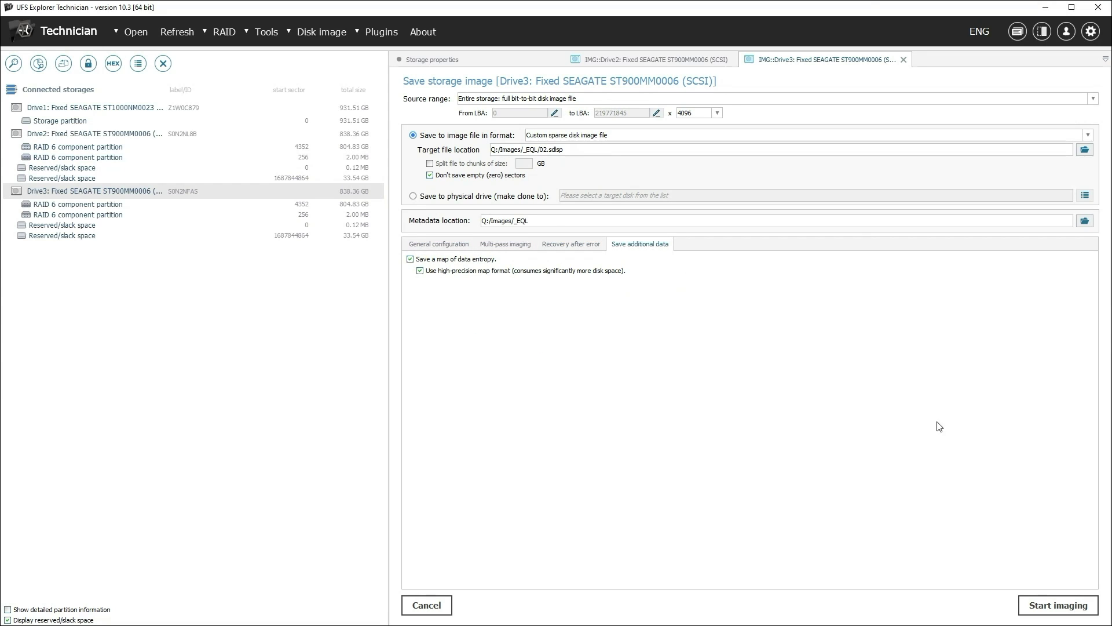
click(1070, 607)
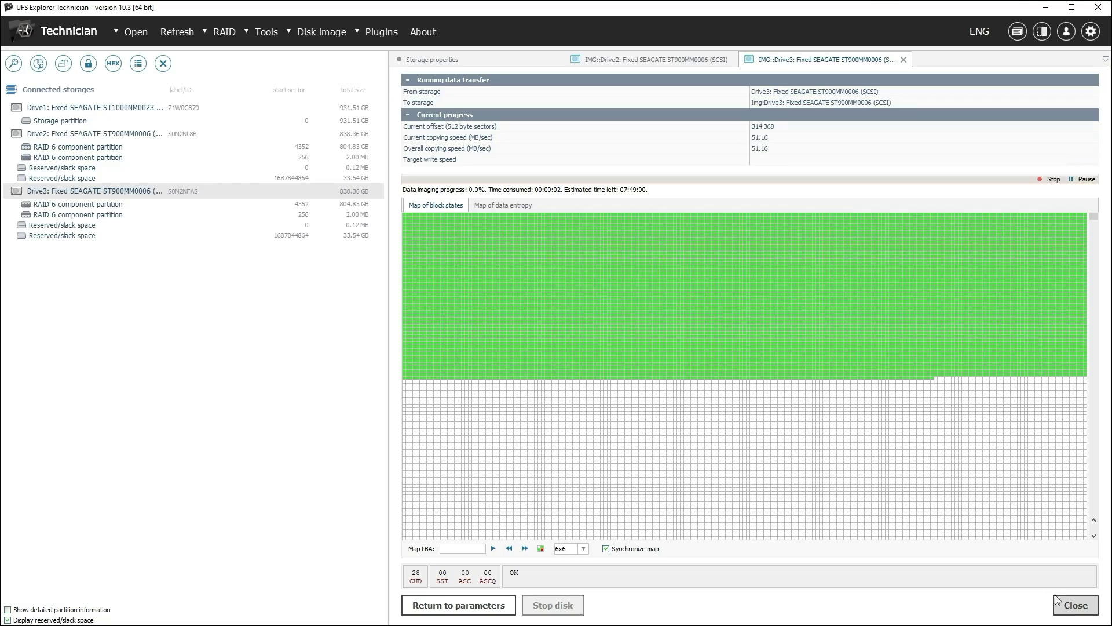
click(673, 61)
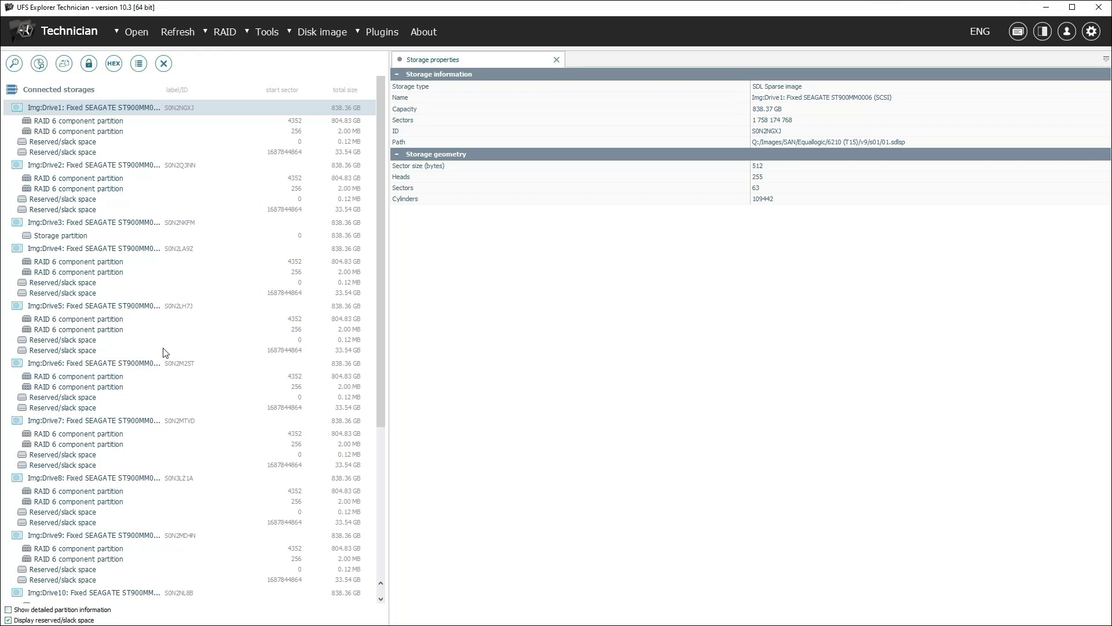
Step: Review Drive5's slack space, both RAID6 (11 disks) arrays and the Dell EQL pool partition
click(165, 350)
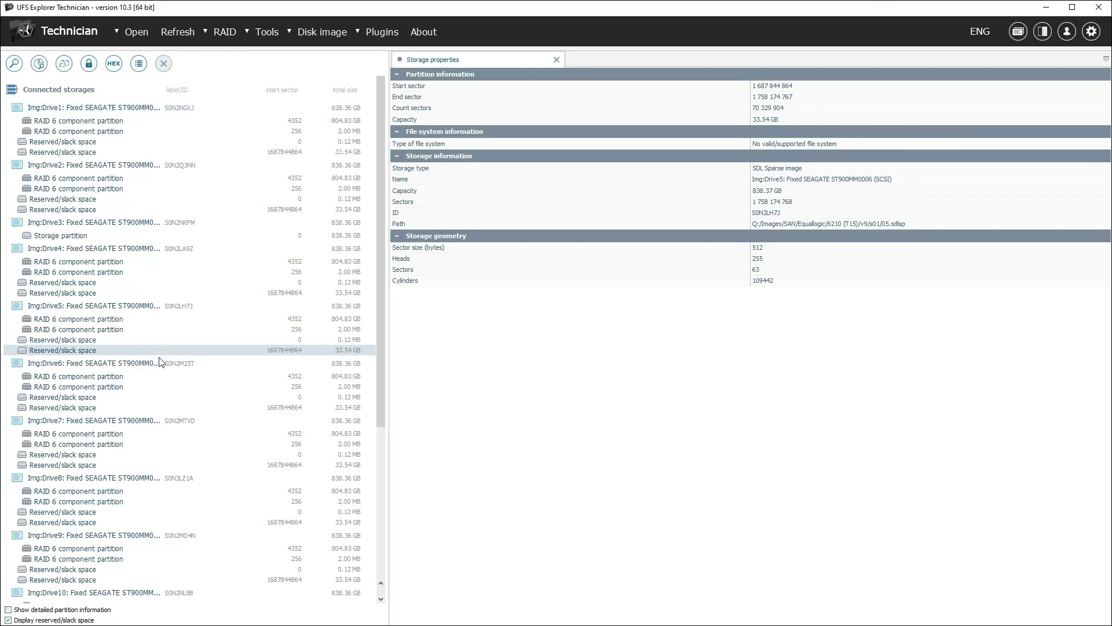
scroll(199, 417, down, 6)
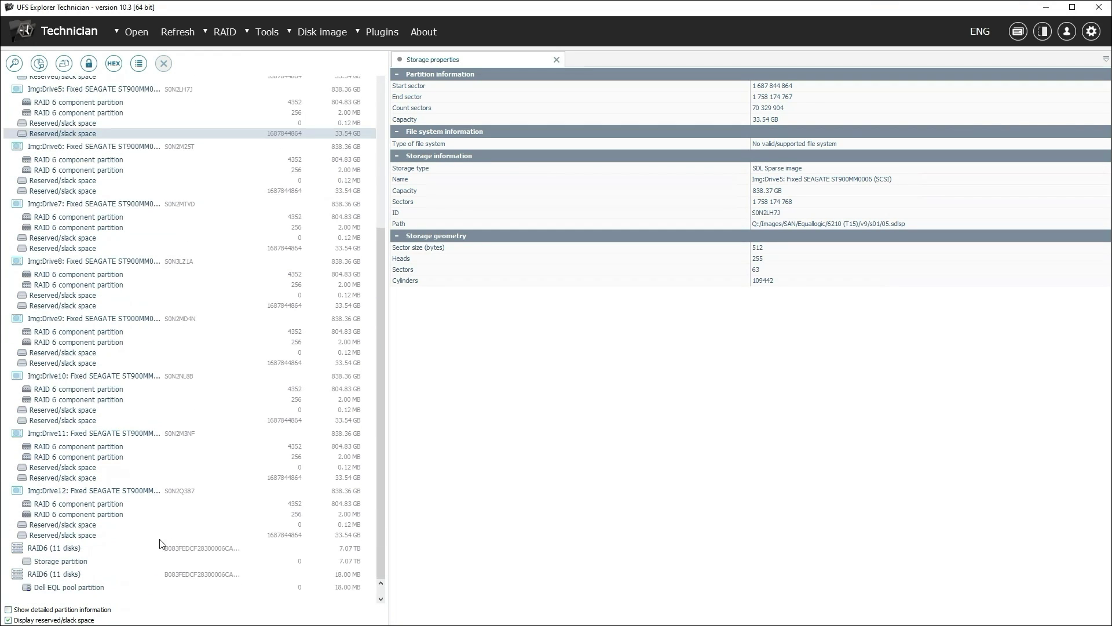
click(63, 550)
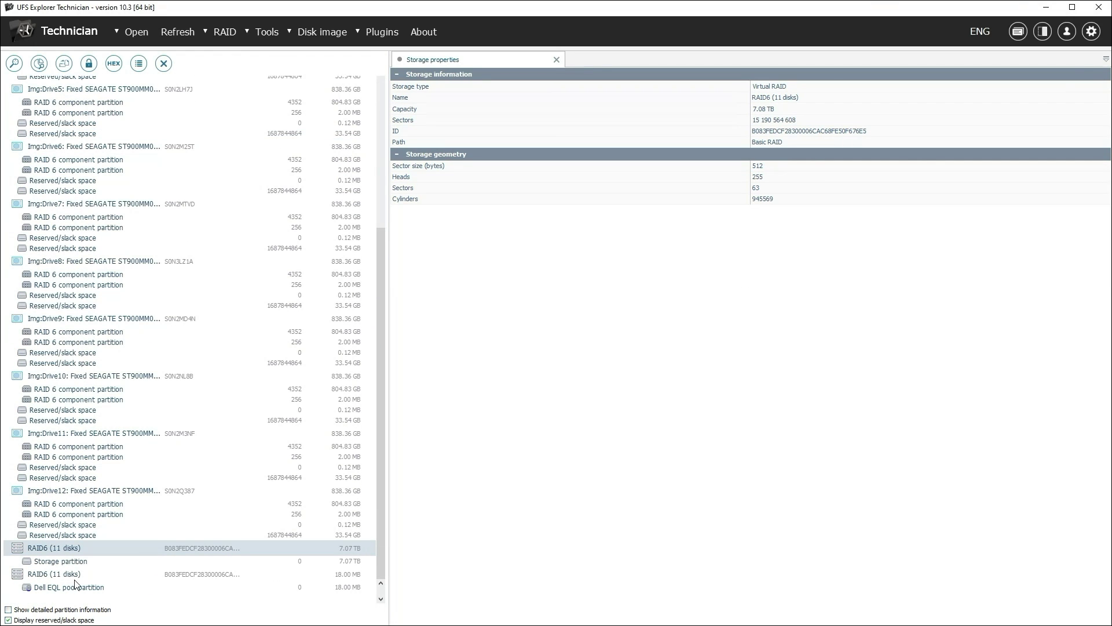
click(74, 578)
click(275, 587)
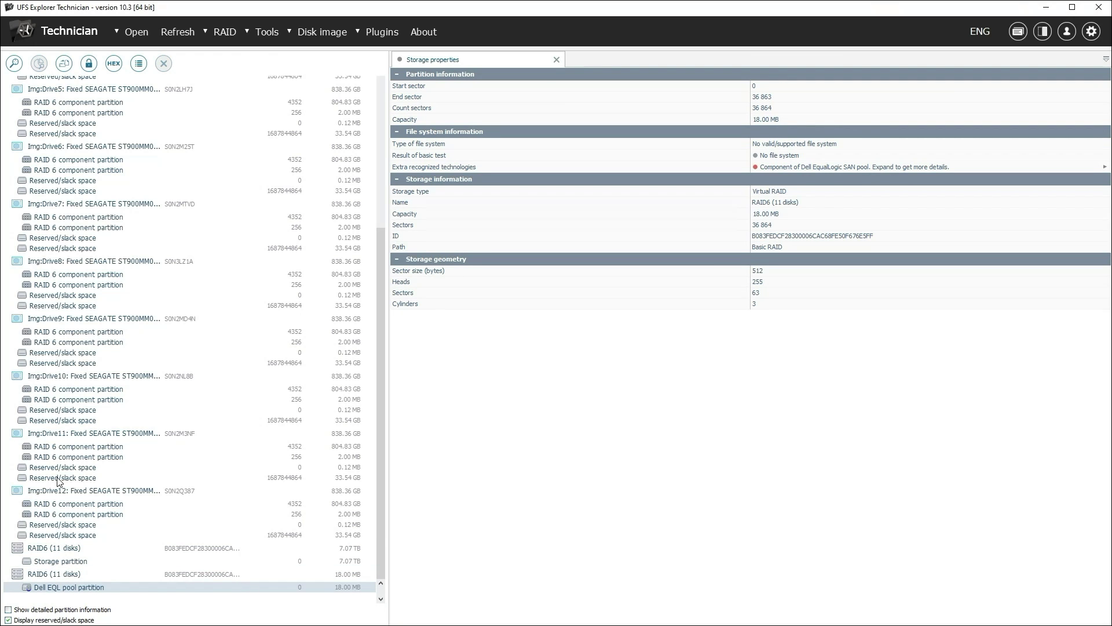
Step: Check Drive11's component partitions and the 18 MB RAID6, then bring up the 7.08 TB RAID6 actions
click(79, 449)
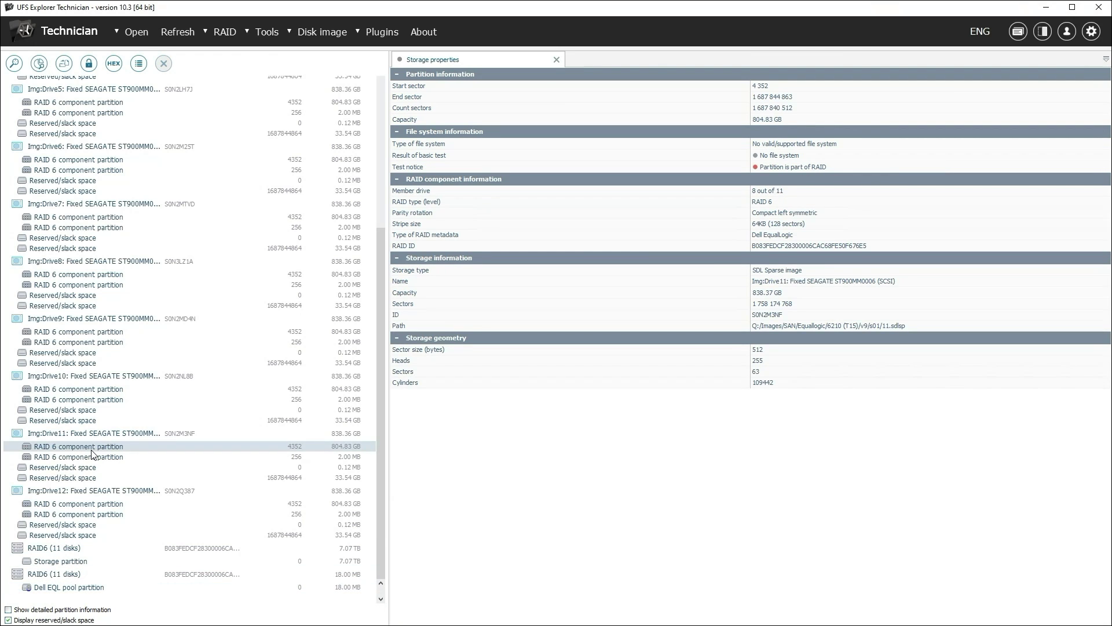
click(90, 457)
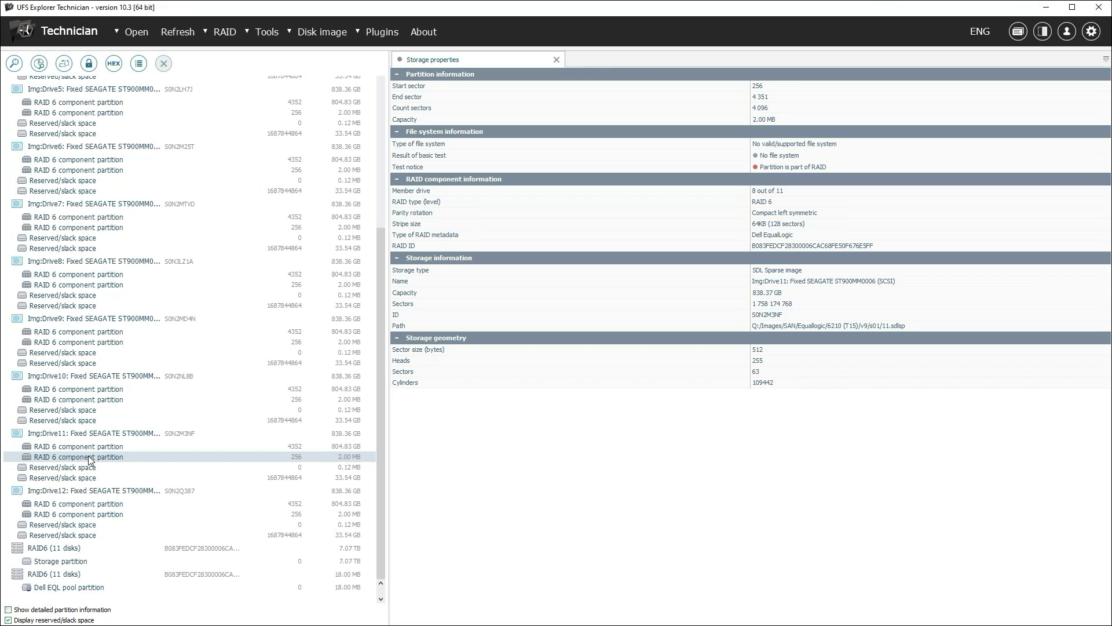
click(51, 579)
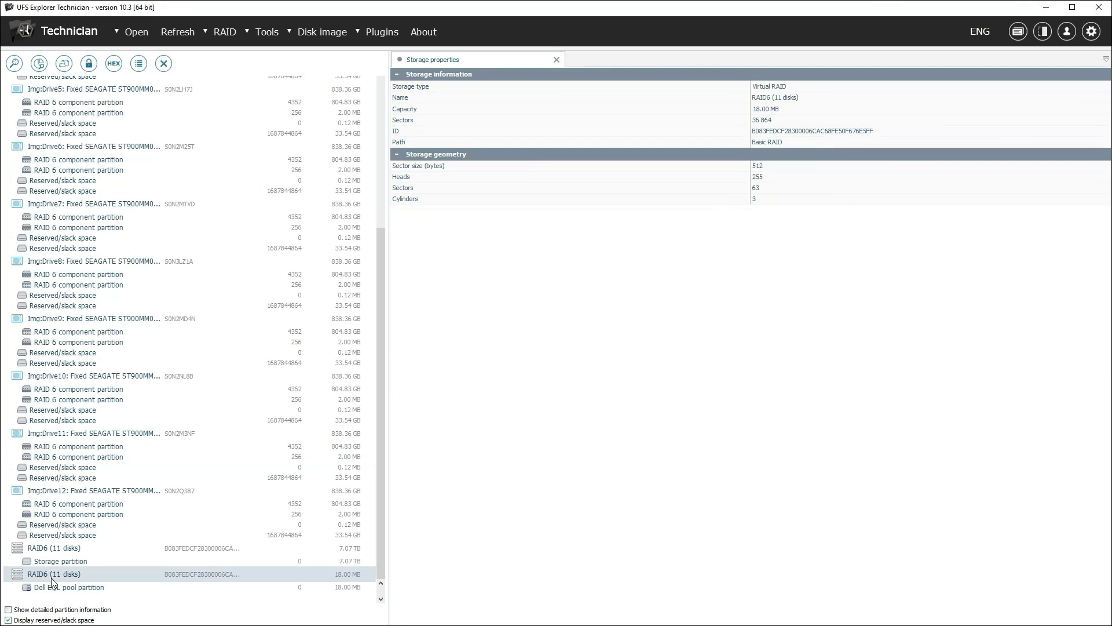
click(65, 550)
right_click(56, 548)
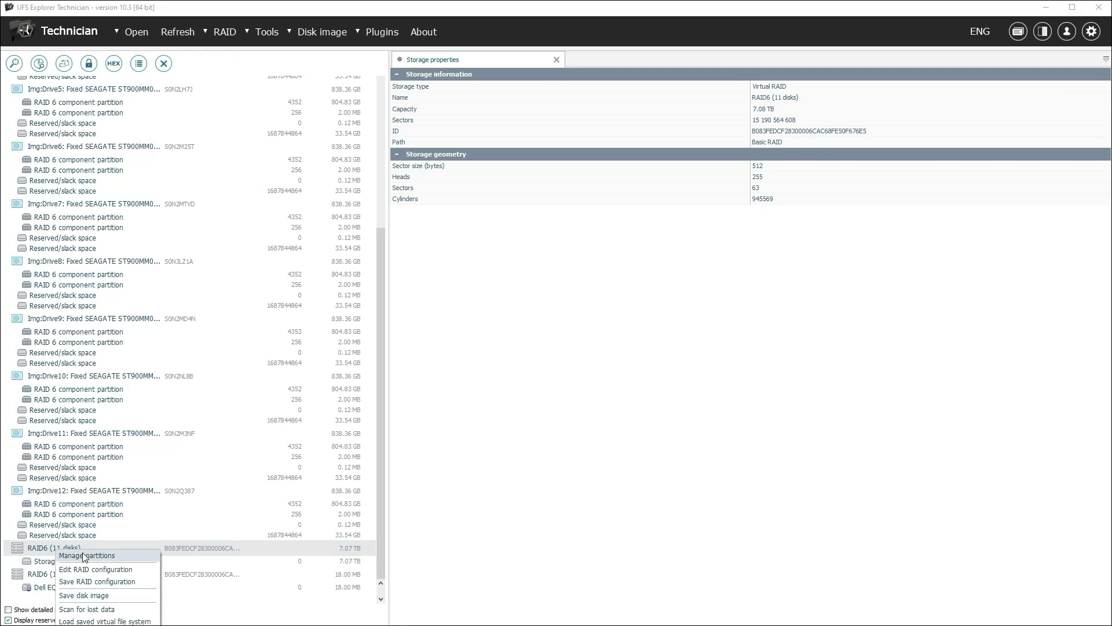
click(83, 569)
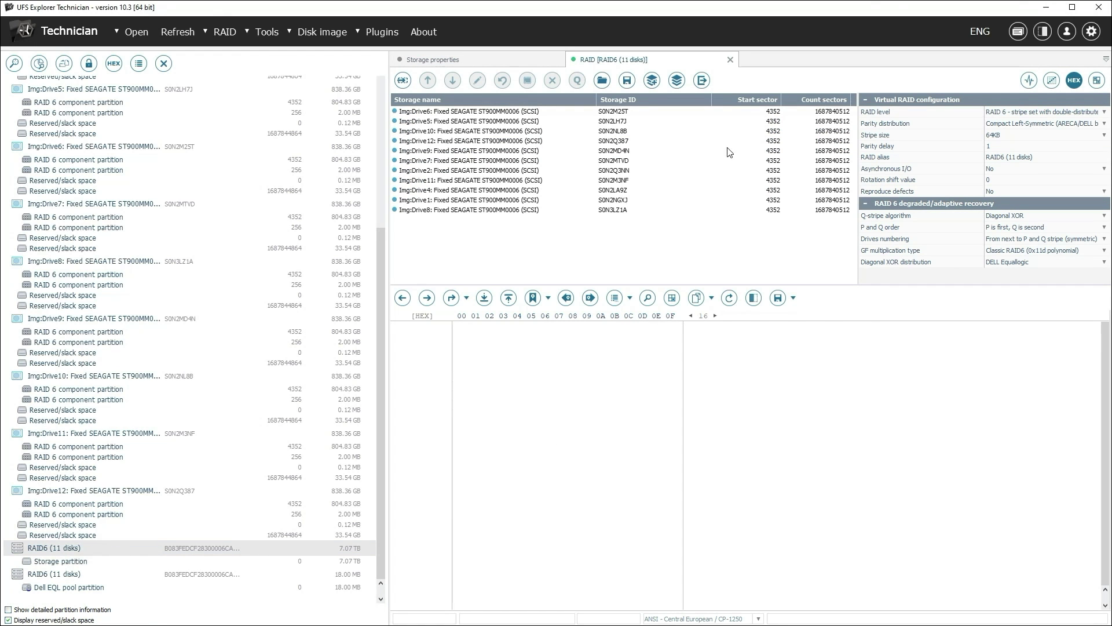
click(779, 113)
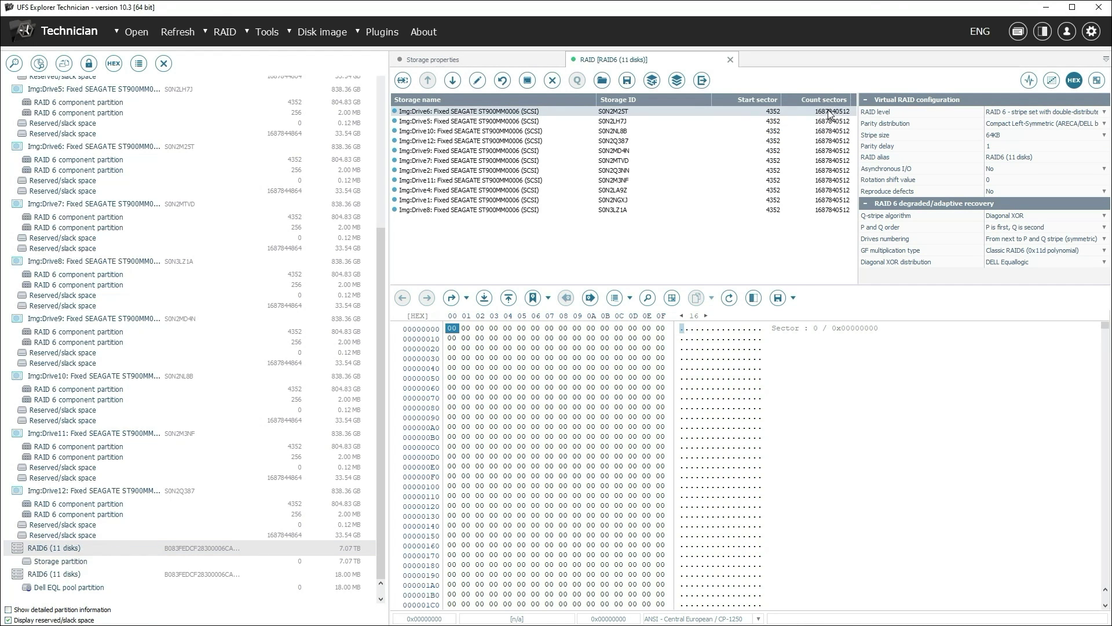
click(1006, 113)
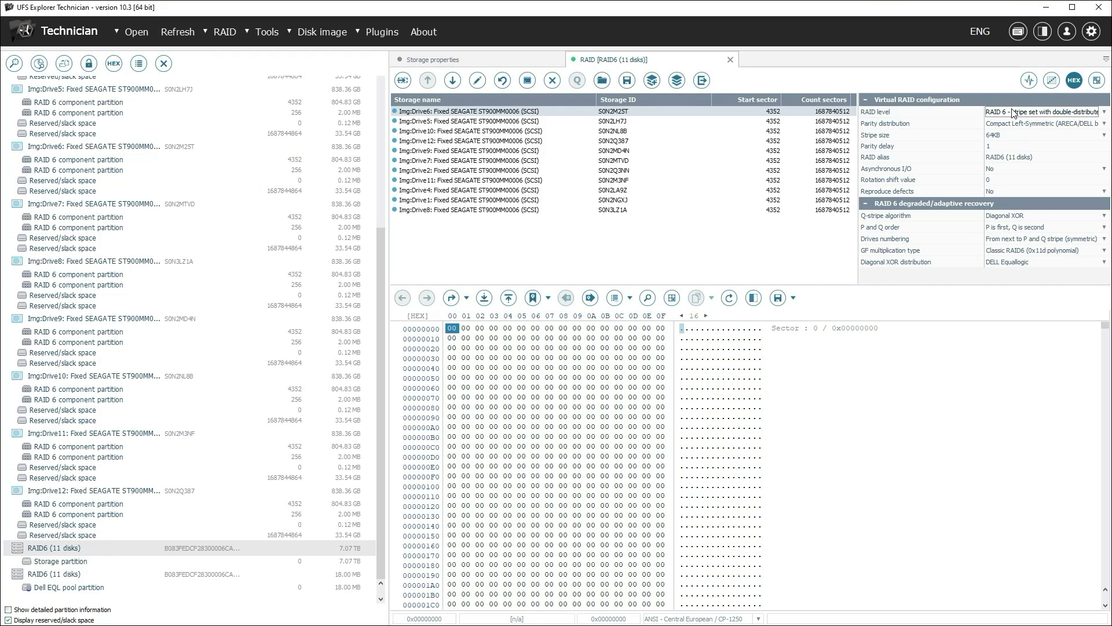
click(1015, 123)
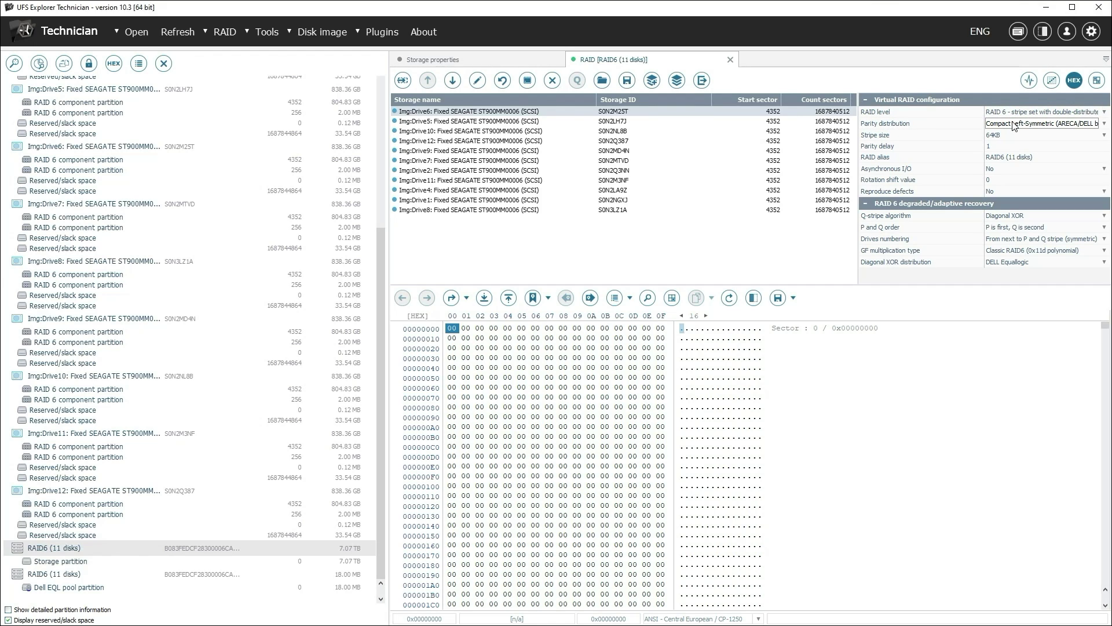
click(1017, 136)
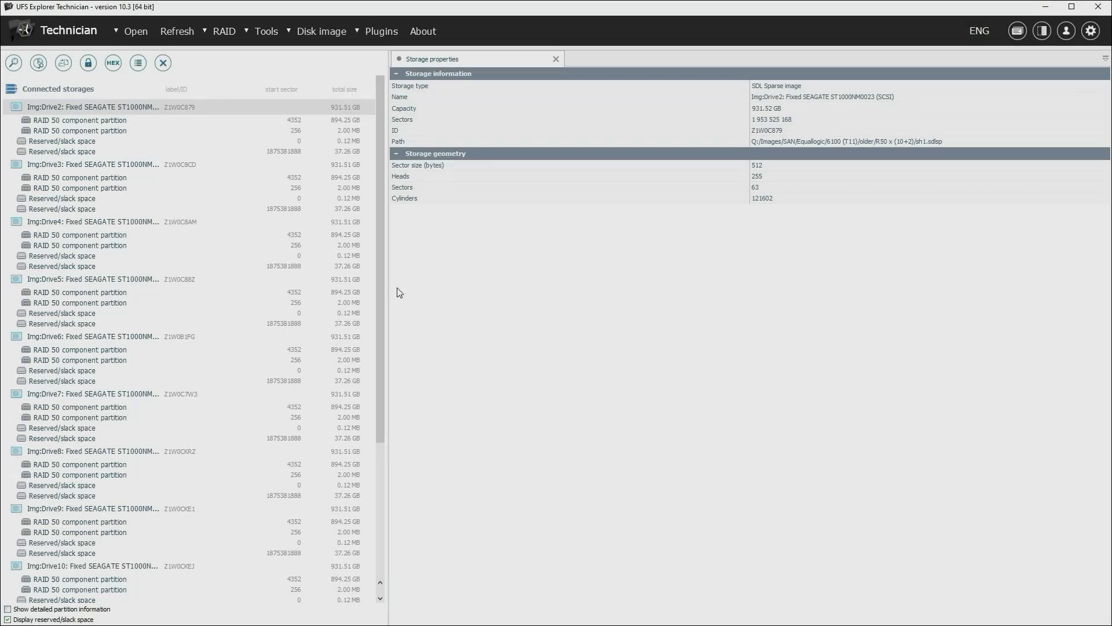
scroll(191, 303, down, 3)
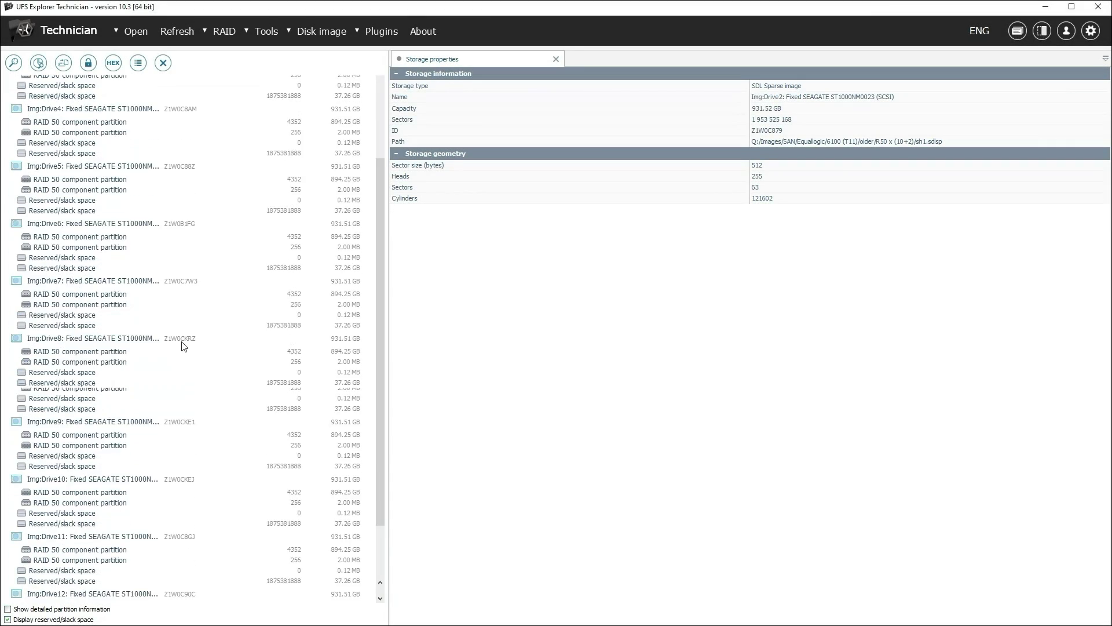
Step: Review the 6.99 TB RAID50 properties and a Drive11 component partition's RAID details
scroll(183, 345, down, 5)
click(46, 551)
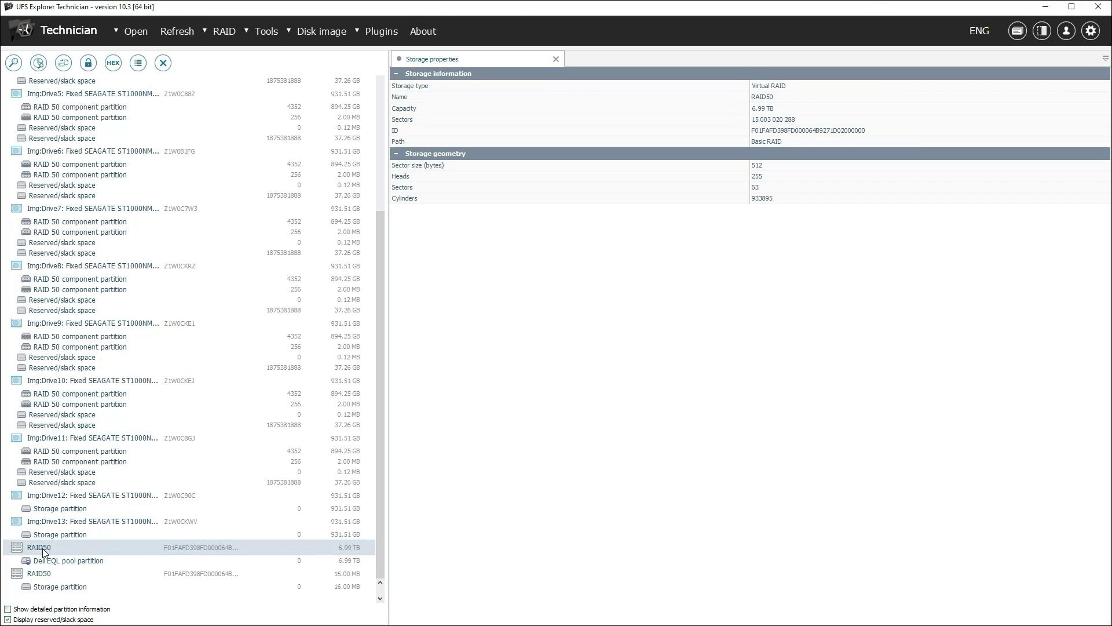
click(92, 452)
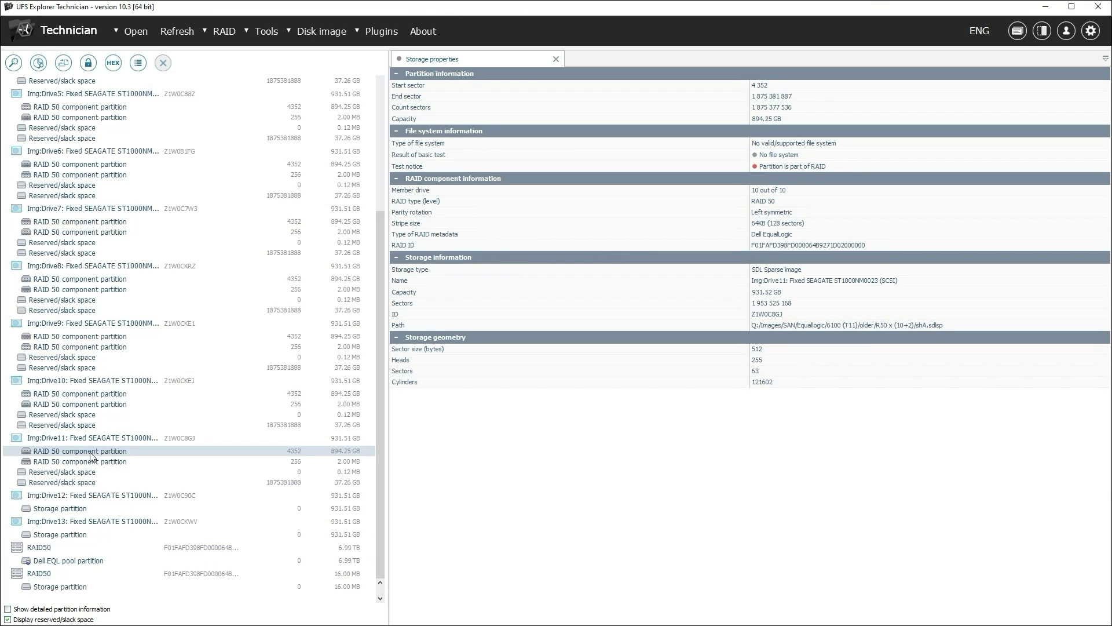
click(41, 552)
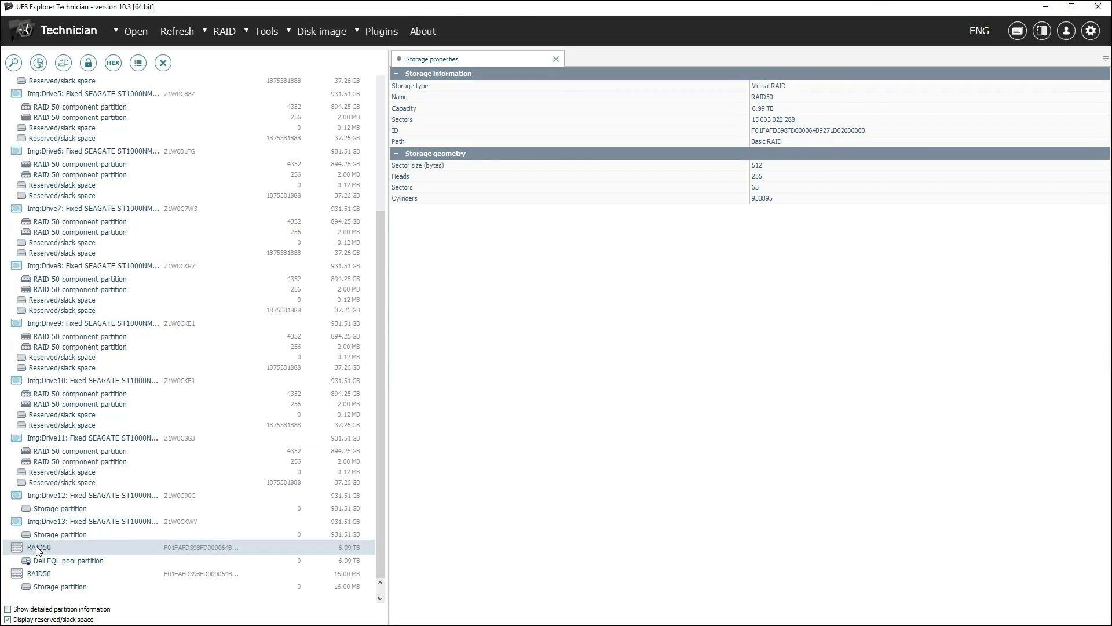
Step: Open the RAID50 configuration and examine its parity delay and RAIDs in rotation values
right_click(38, 550)
click(62, 568)
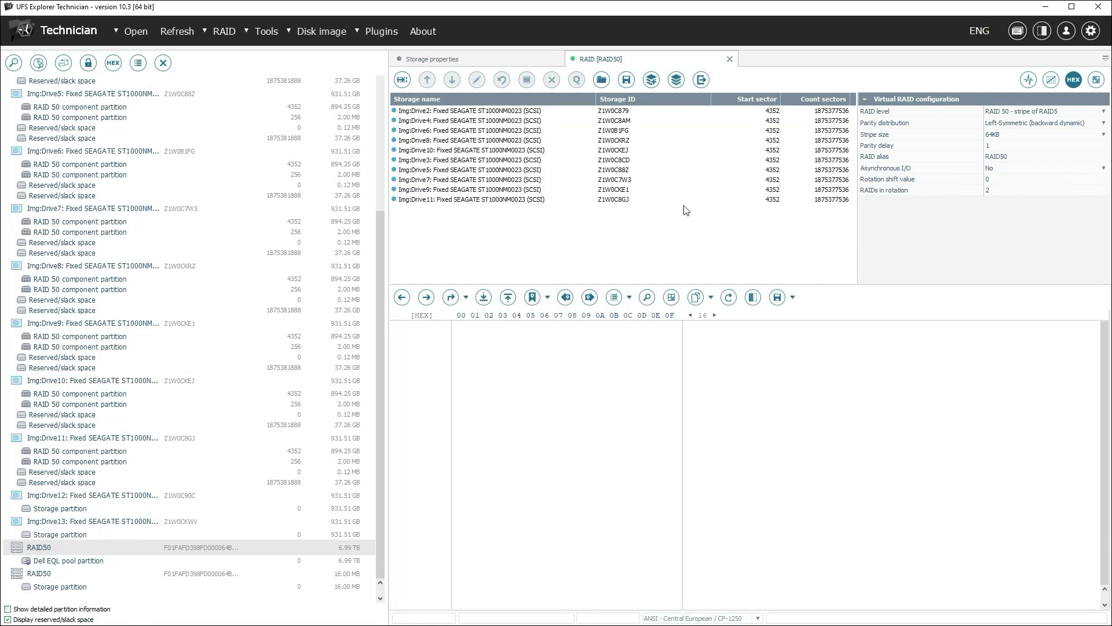
click(1005, 145)
click(1016, 190)
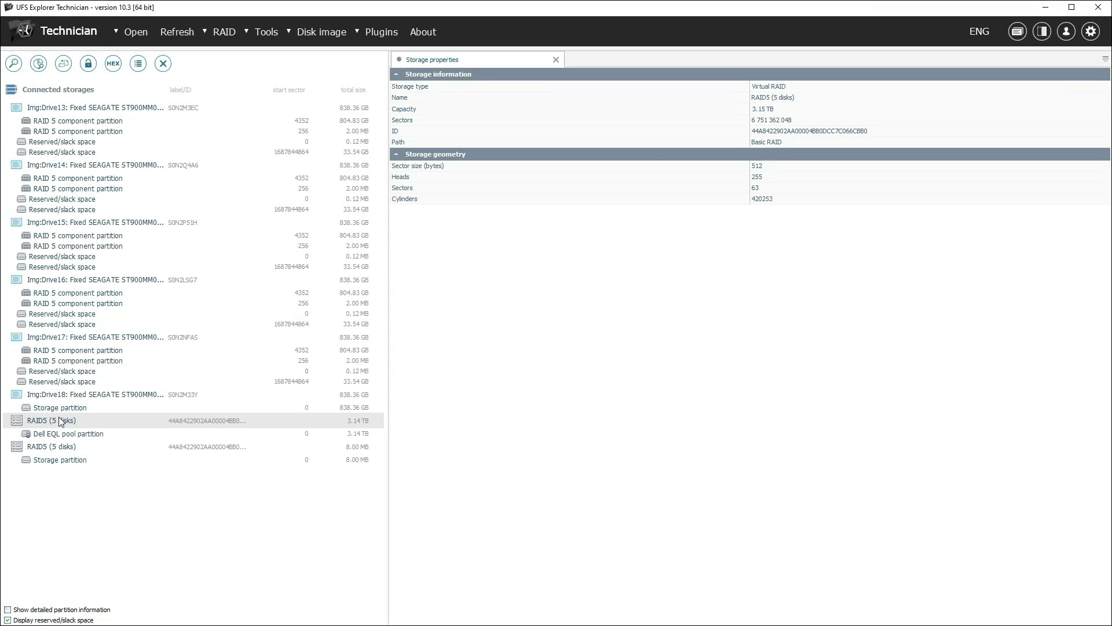
Step: Review the RAID5 (5 disks) properties, its component partitions and the Dell EQL pool partition
click(59, 419)
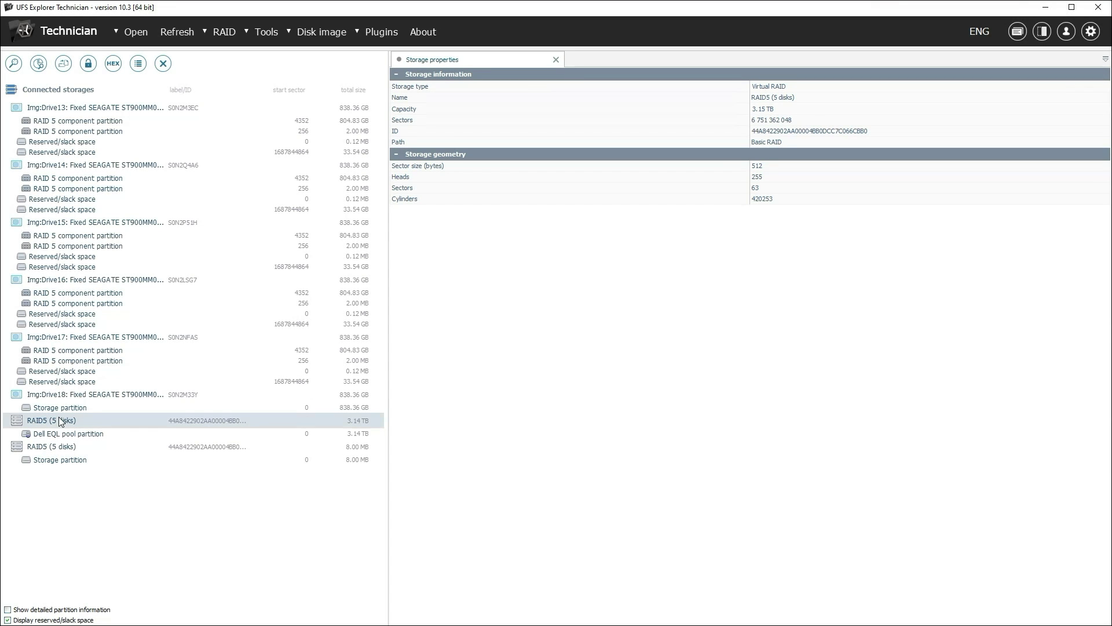
click(89, 182)
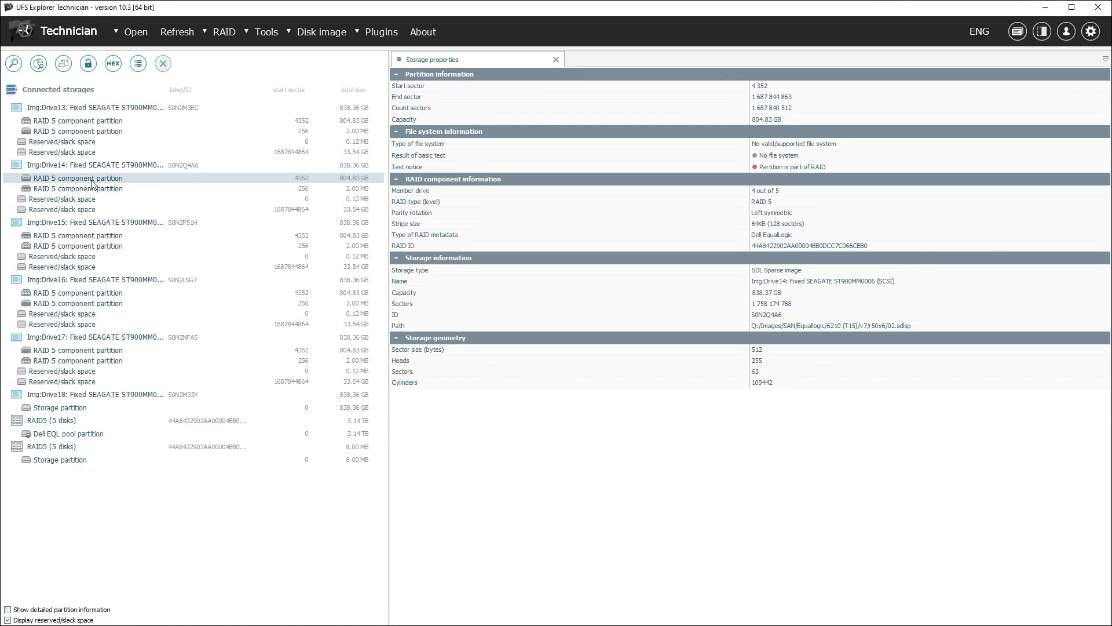
click(91, 189)
click(56, 421)
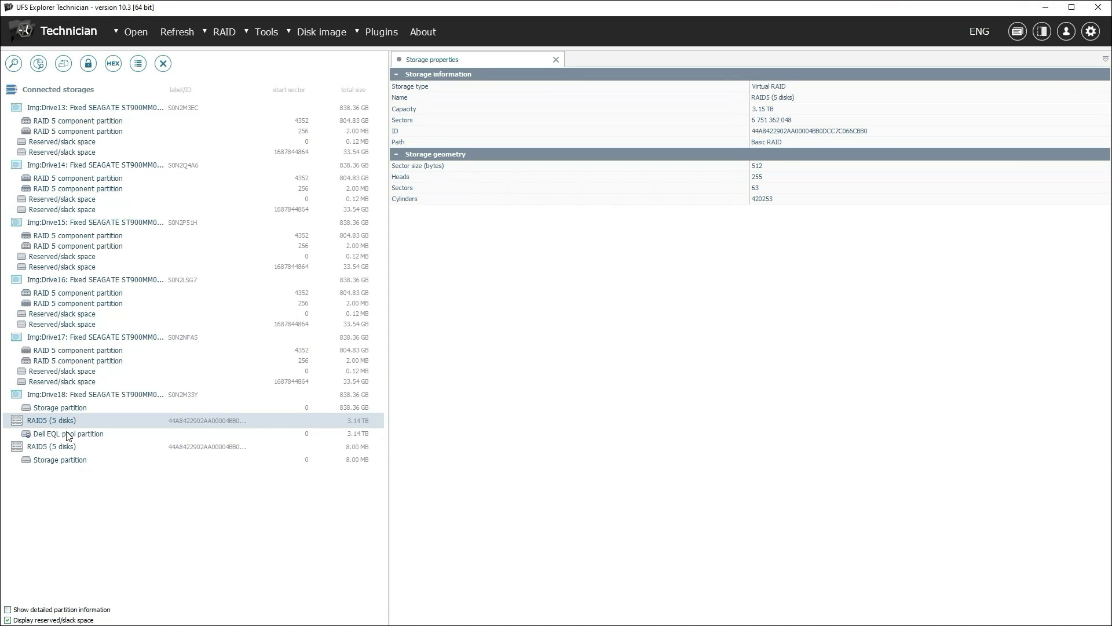
click(69, 435)
Step: Open the RAID5 (5 disks) configuration and show Drive13's first sector in hex
right_click(67, 423)
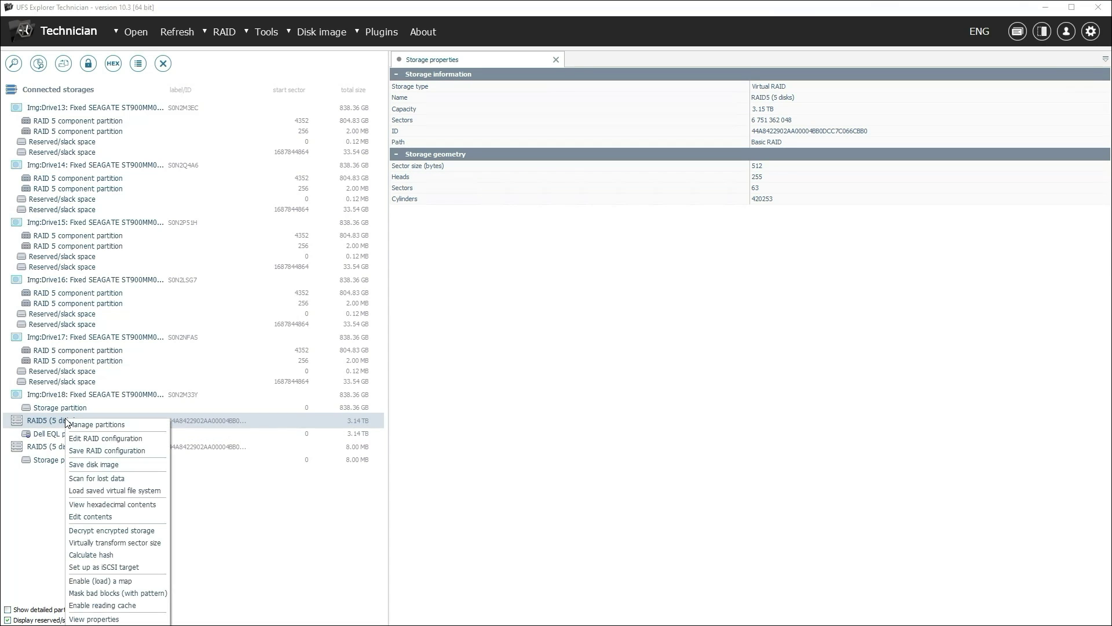
click(77, 438)
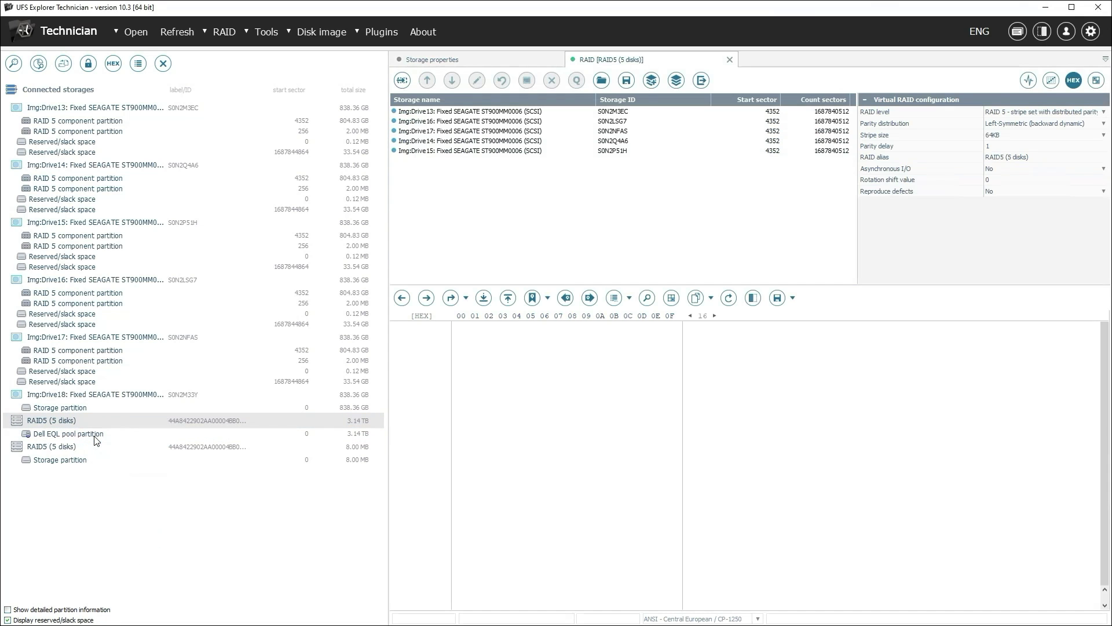
click(779, 114)
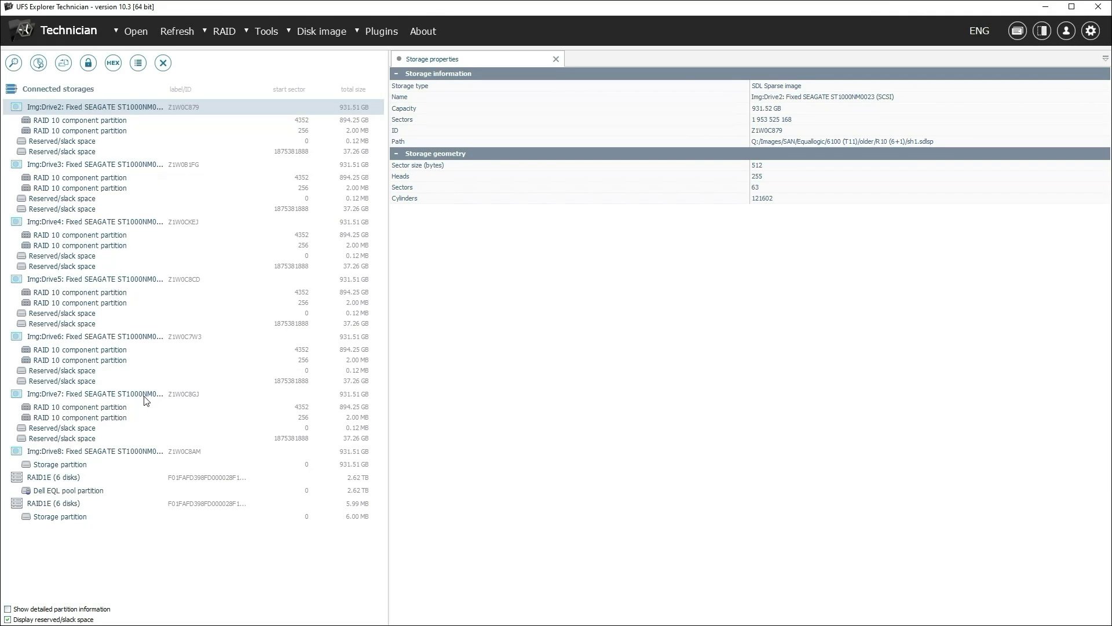
Step: Open the RAID1E (6 disks) configuration, view Drive4 and Drive5 hex, and check alias and Near rotation
click(60, 480)
right_click(63, 478)
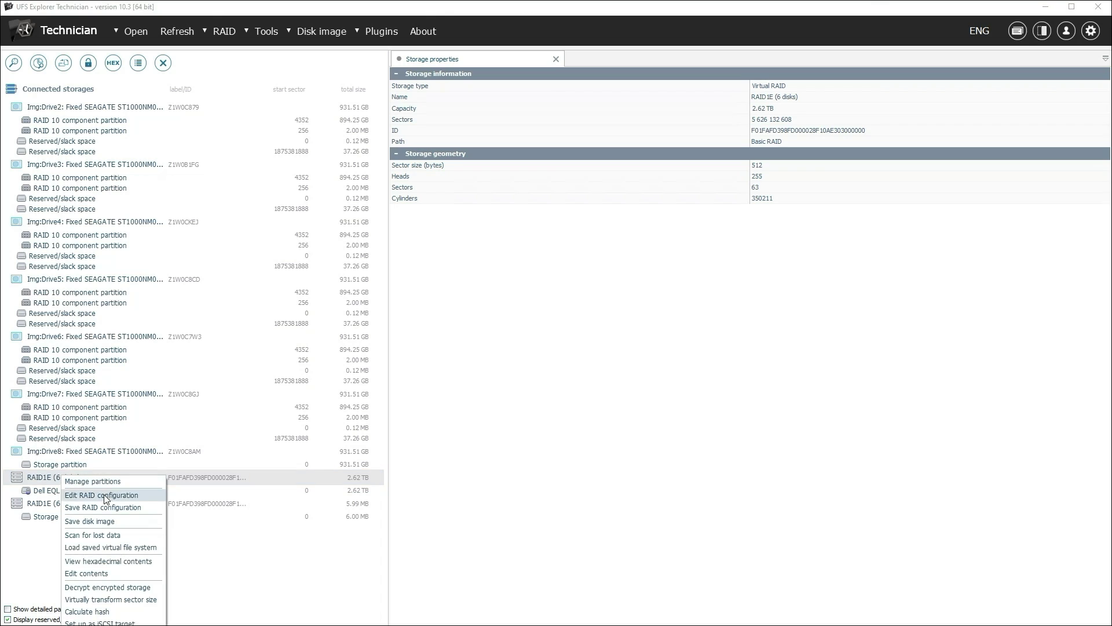
click(105, 498)
click(804, 120)
click(803, 149)
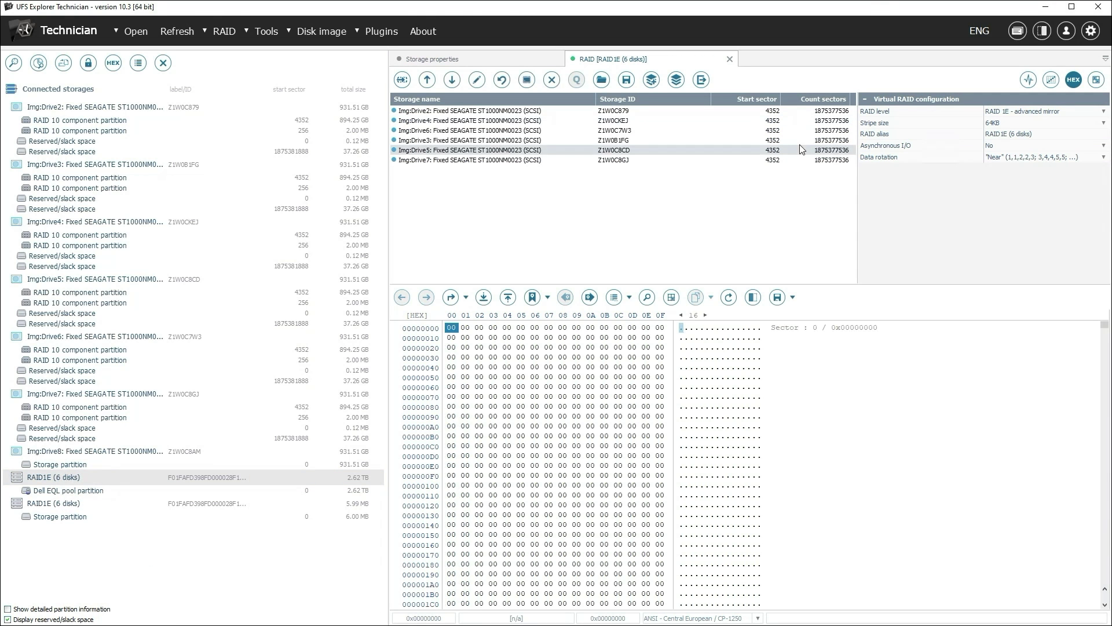
click(1031, 133)
click(1025, 158)
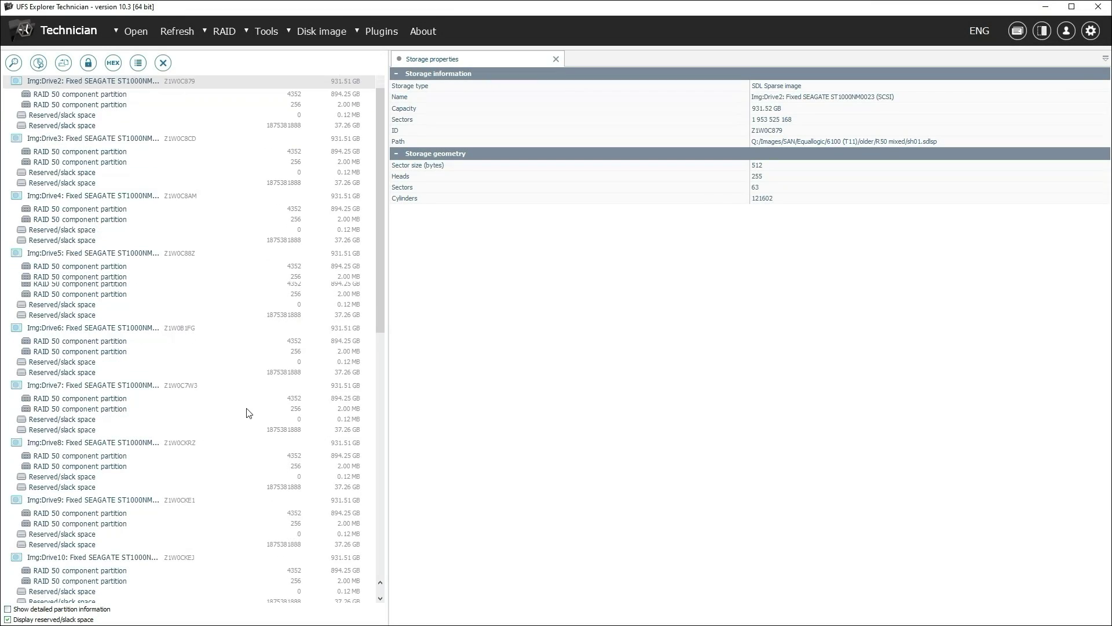
Step: Scroll down to review the RAID5 (4 disks) and 8.73 TB RAID50 properties
scroll(249, 412, down, 5)
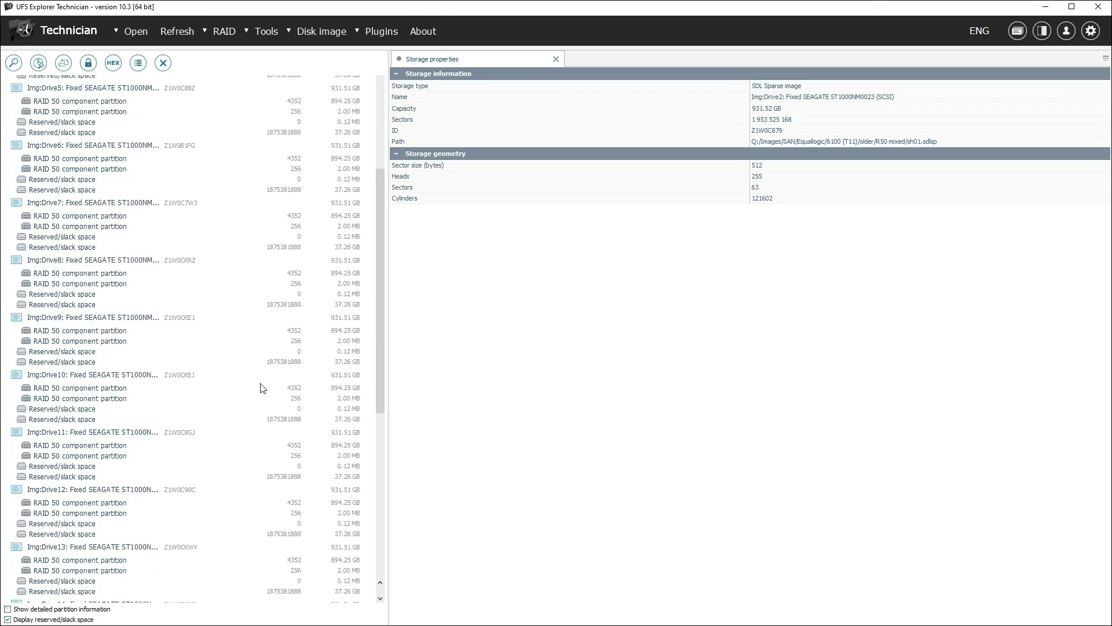
scroll(260, 388, down, 8)
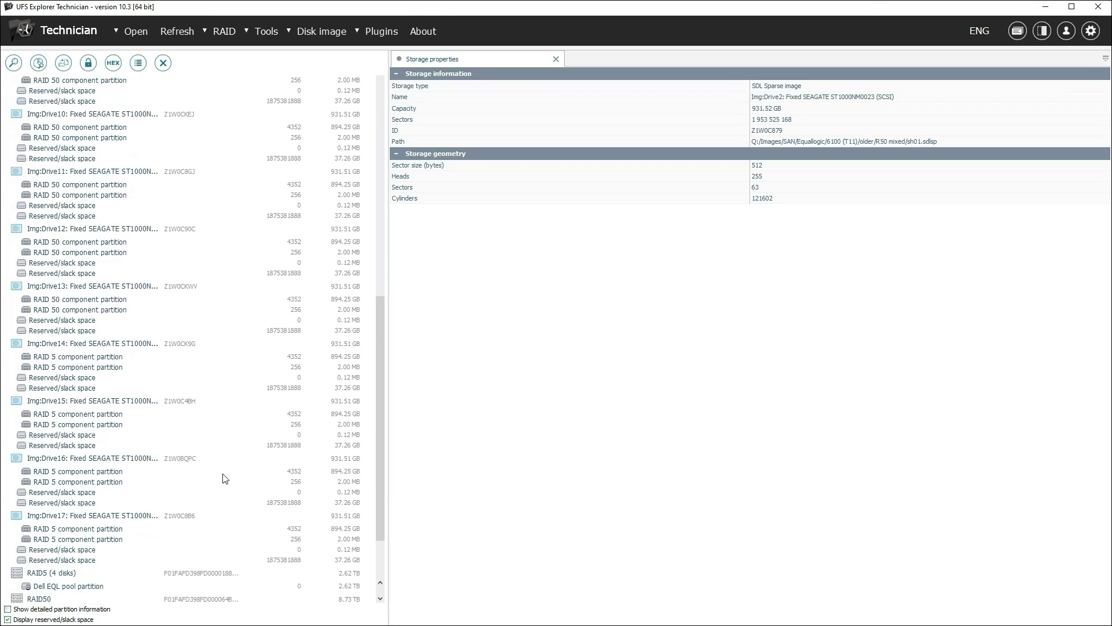
scroll(225, 478, down, 2)
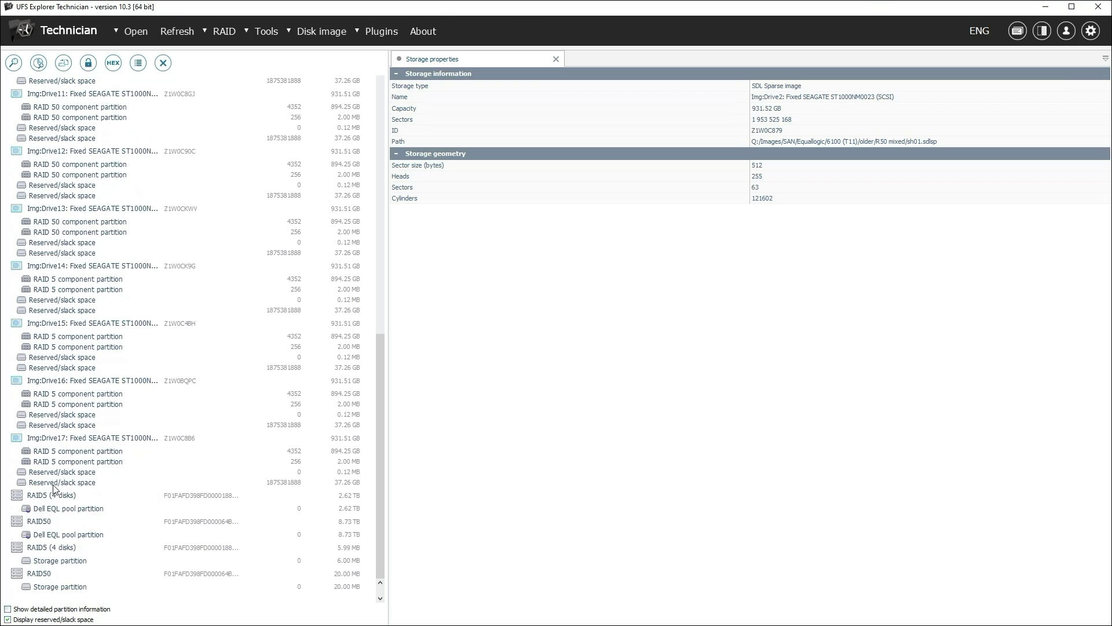
click(48, 498)
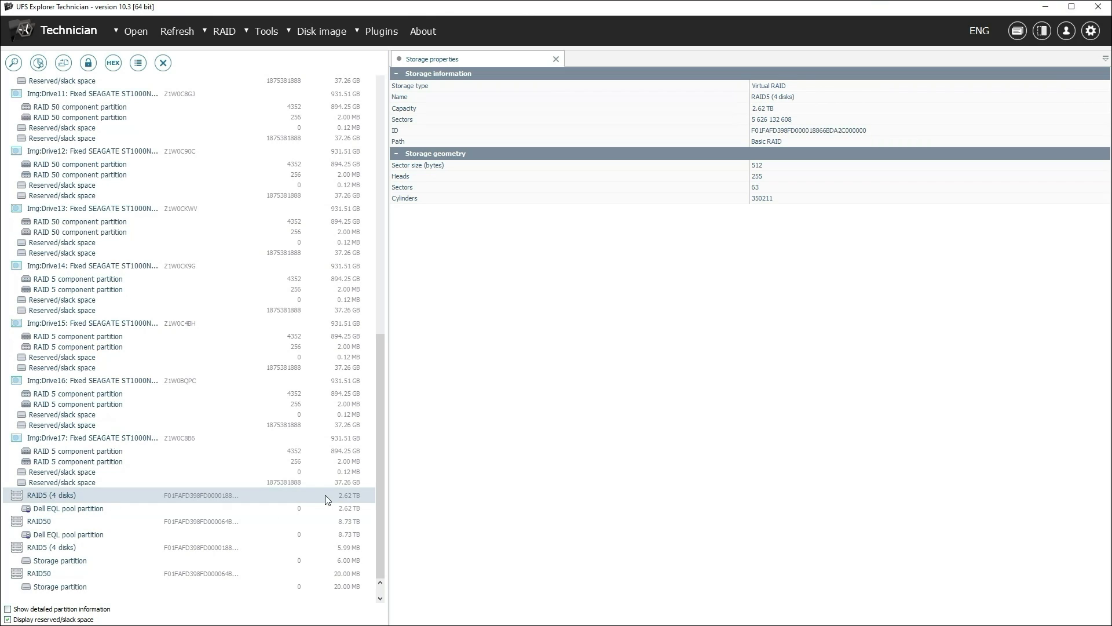
click(349, 522)
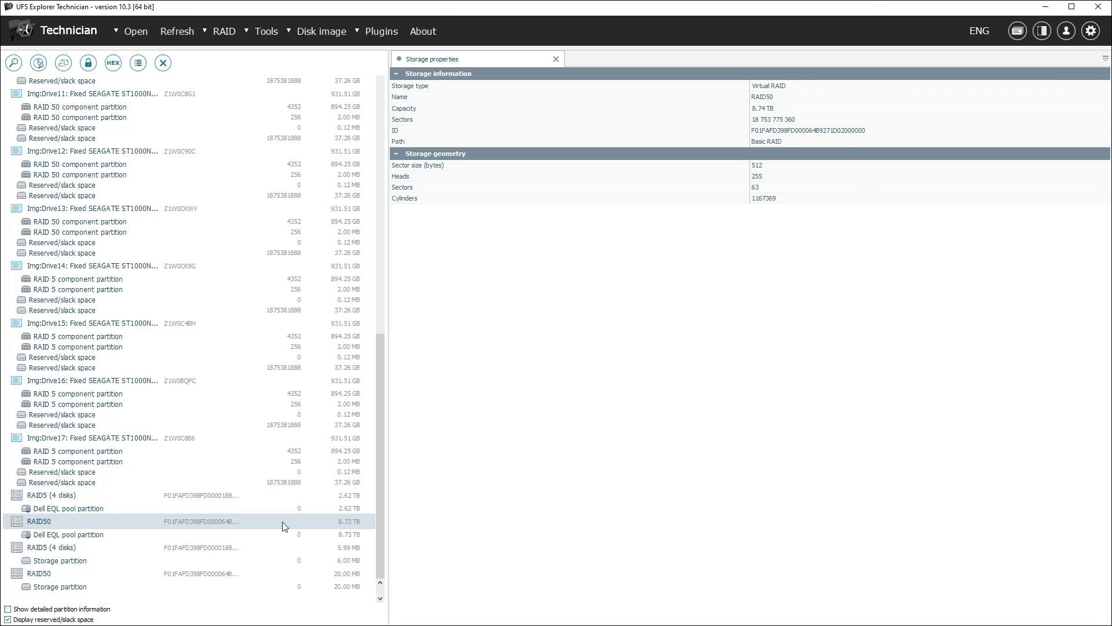
Step: Open the RAID5 (4 disks) configuration, then manage the 8.73 TB RAID50's partitions
click(67, 494)
right_click(86, 492)
click(101, 510)
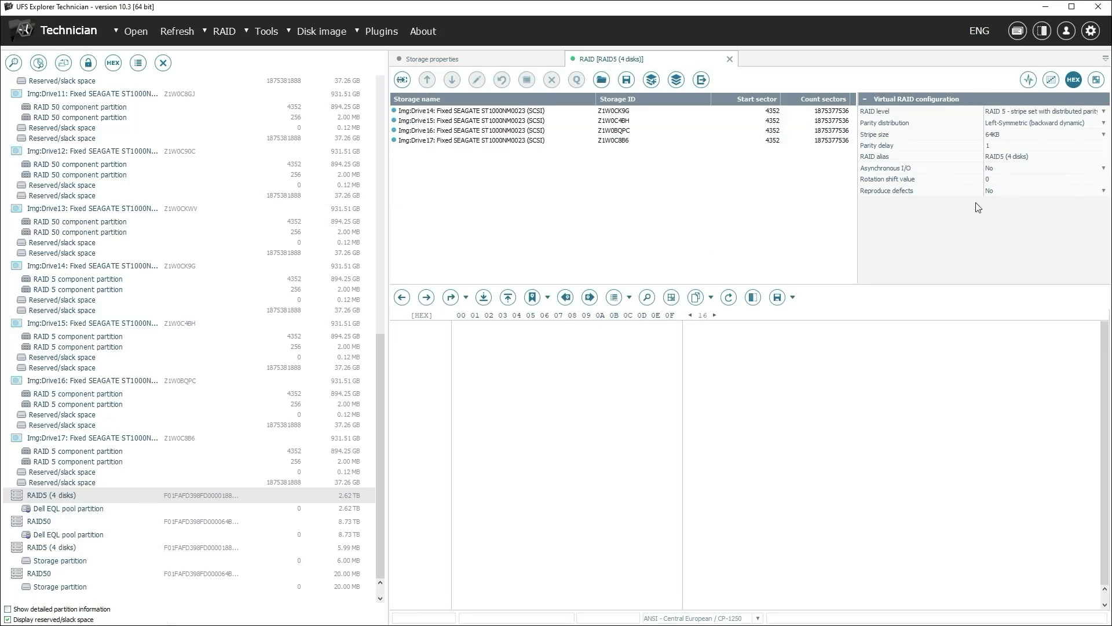
right_click(62, 520)
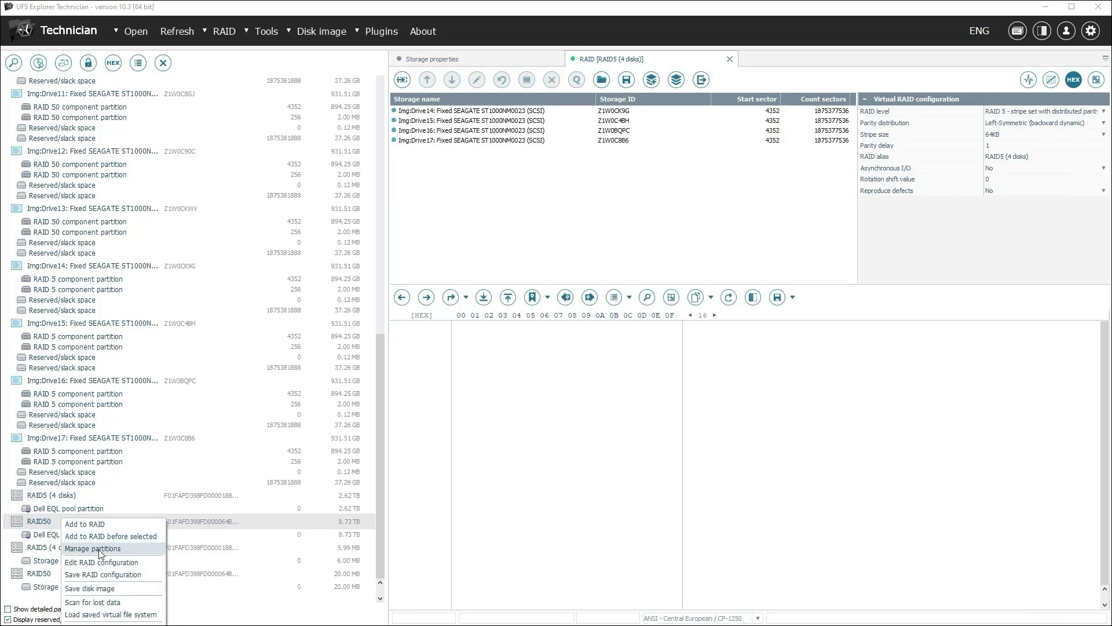
click(99, 550)
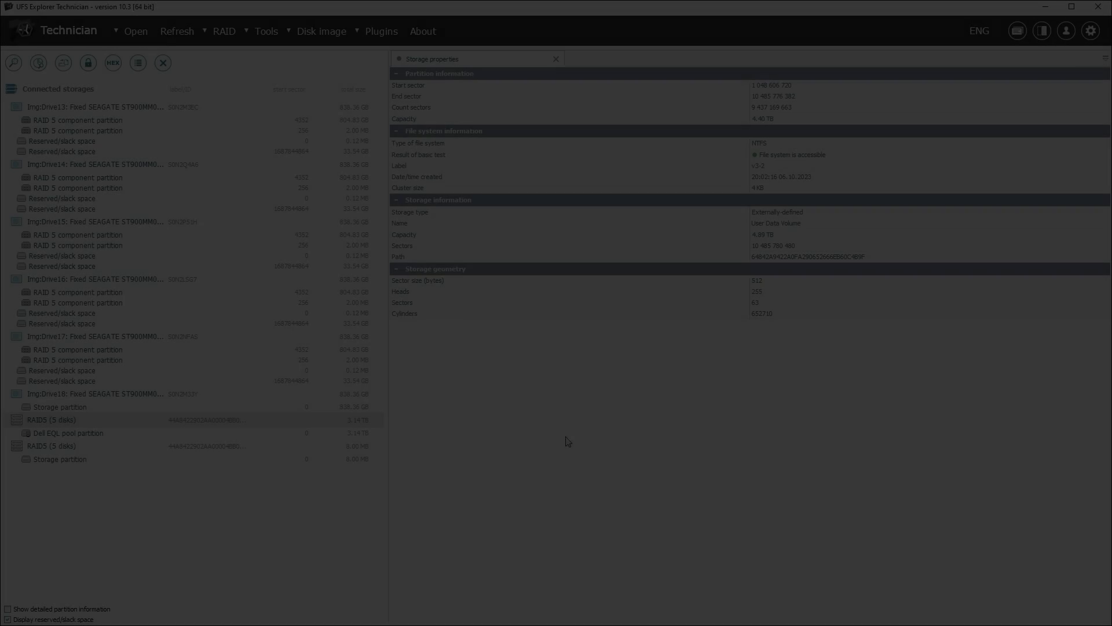
Step: Launch the Dell EqualLogic SAN volume manager plugin on the Dell EQL pool partition
click(64, 433)
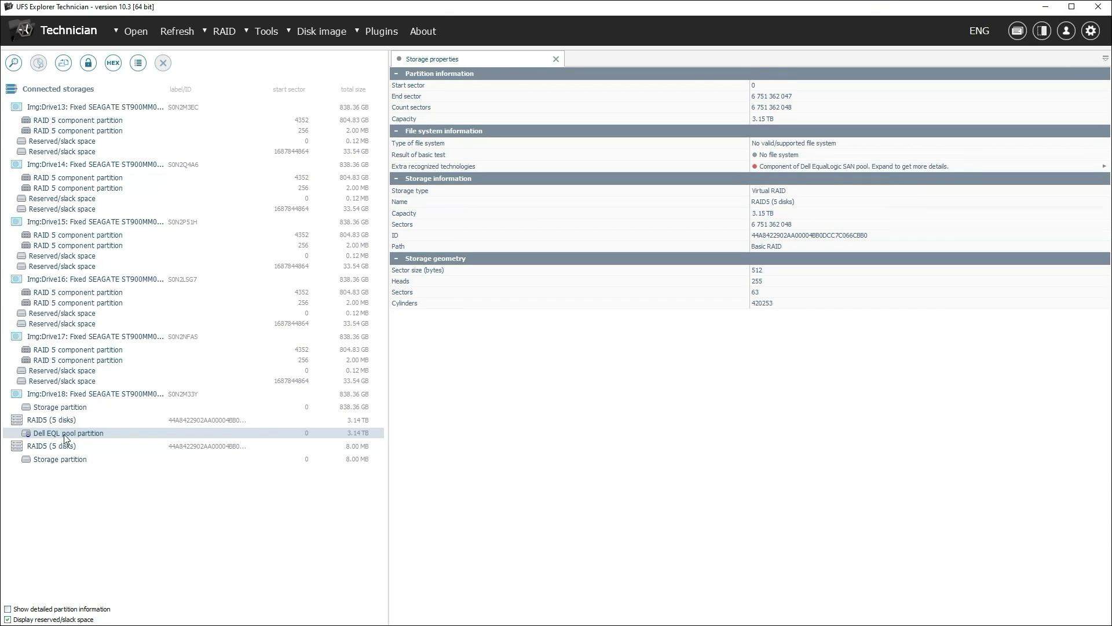
click(384, 31)
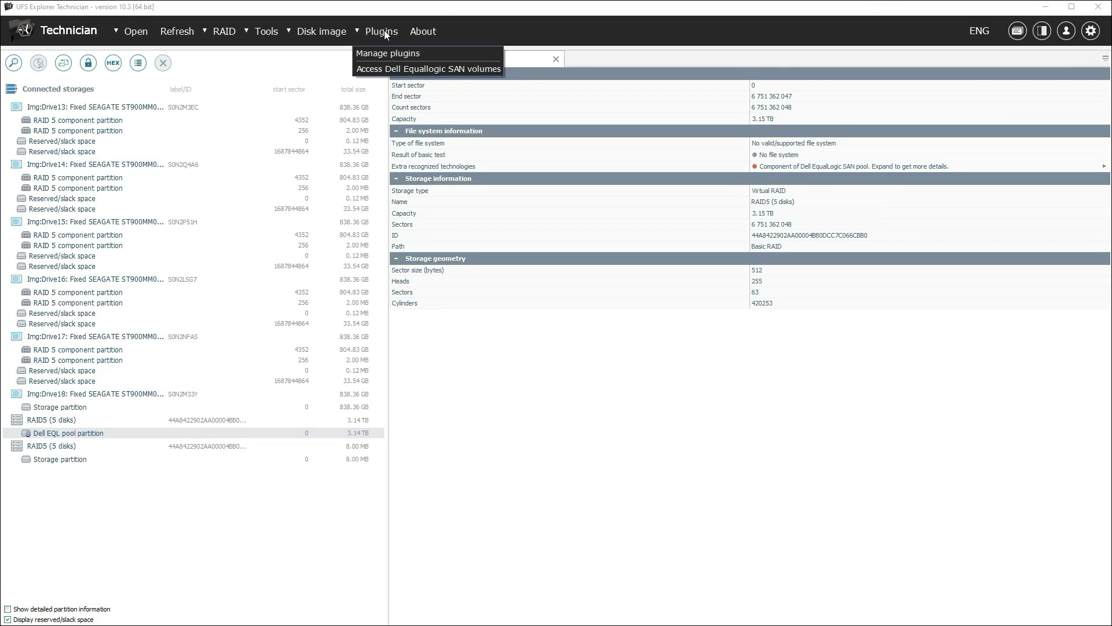
click(408, 69)
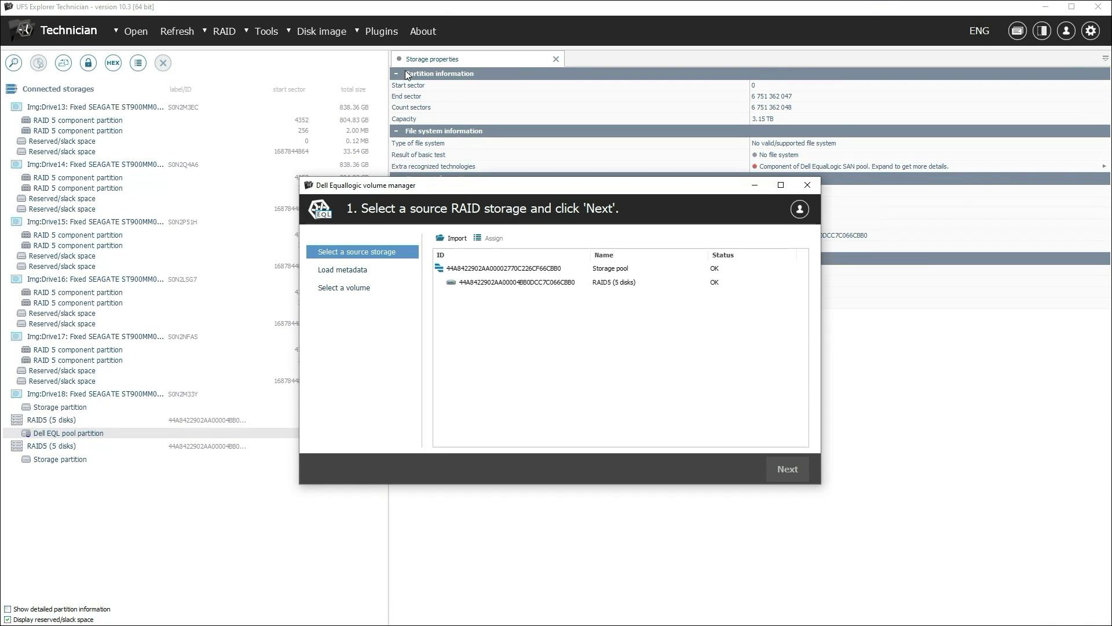
Step: Choose the storage pool and current metadata version, then select the 4.89 TB User Data Volume
click(519, 283)
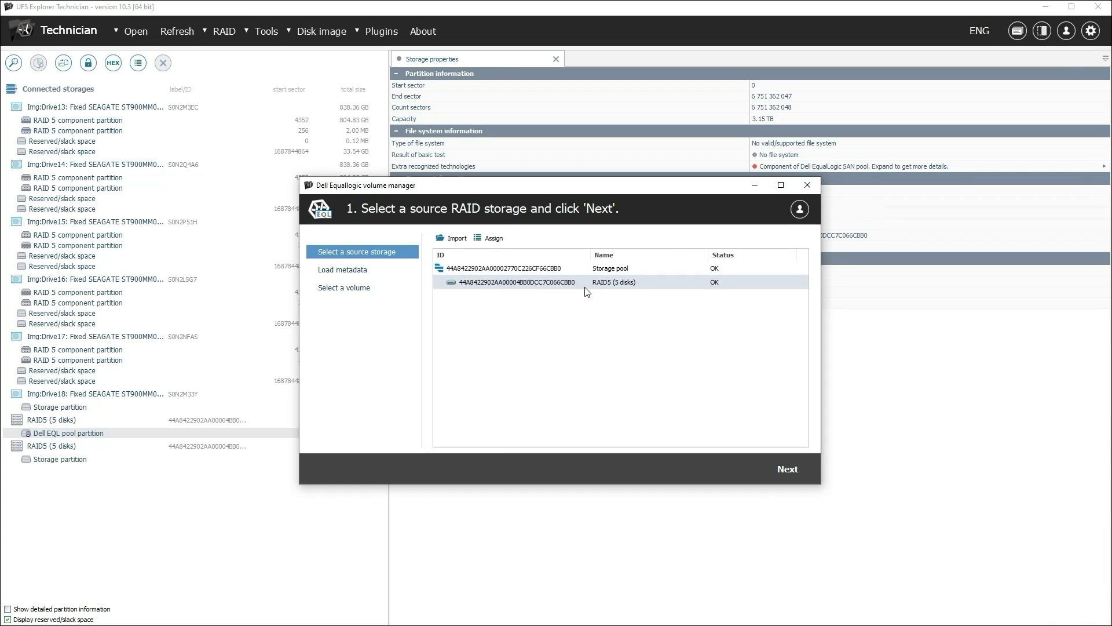
click(520, 270)
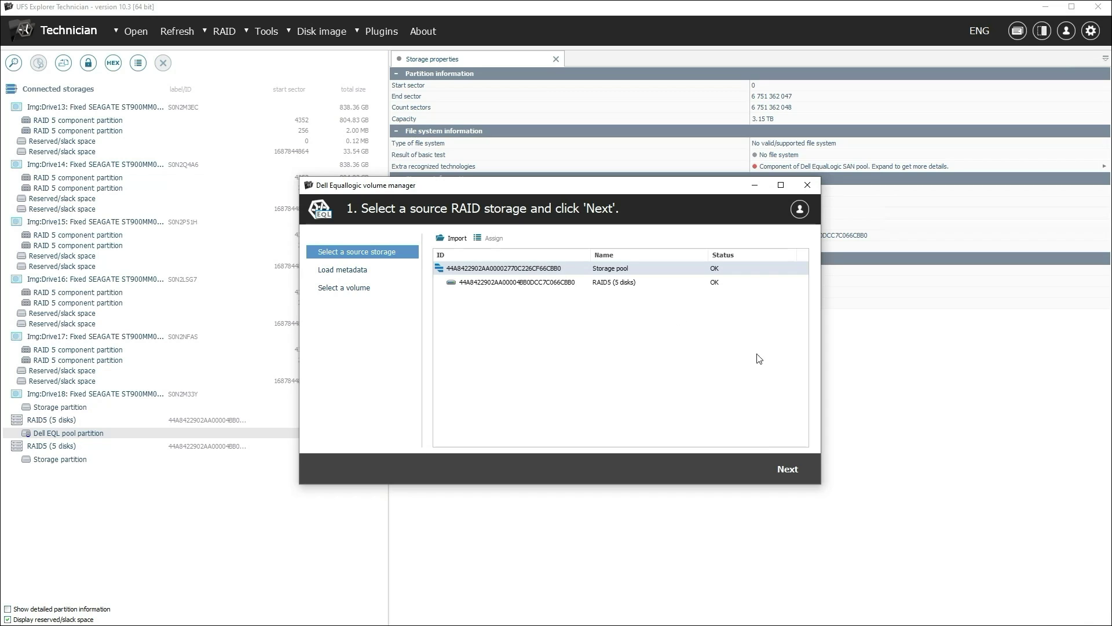
click(786, 470)
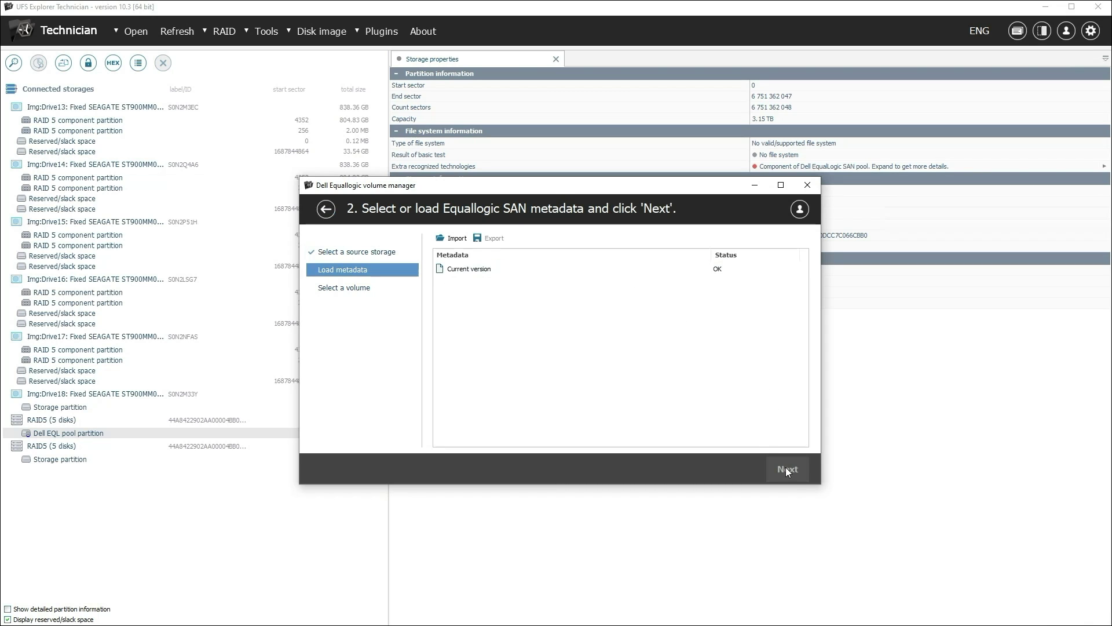
click(477, 271)
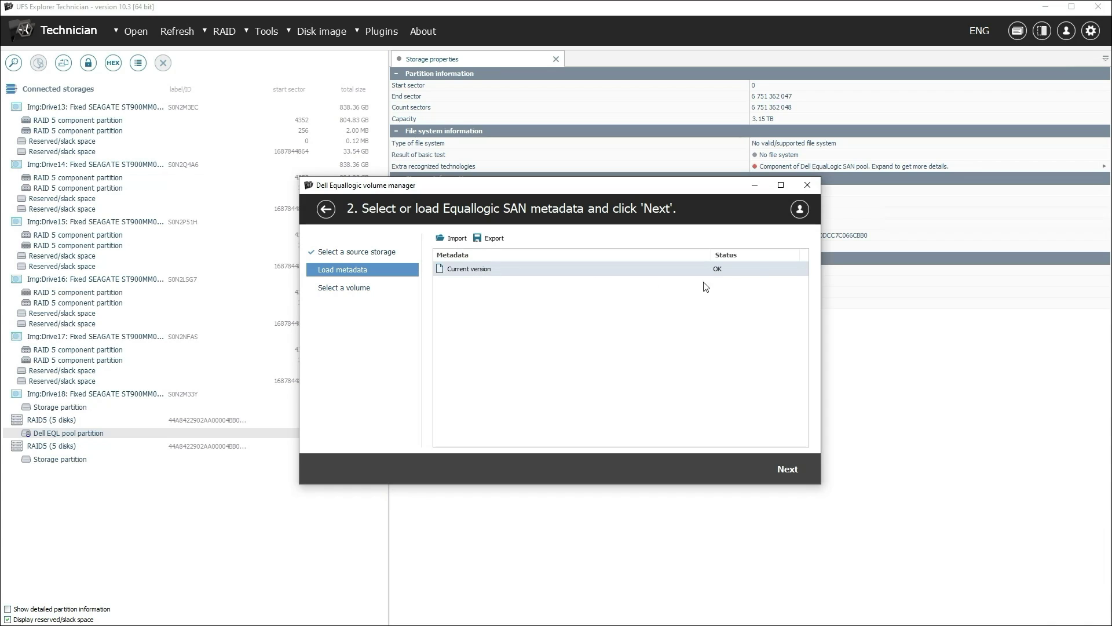
click(790, 473)
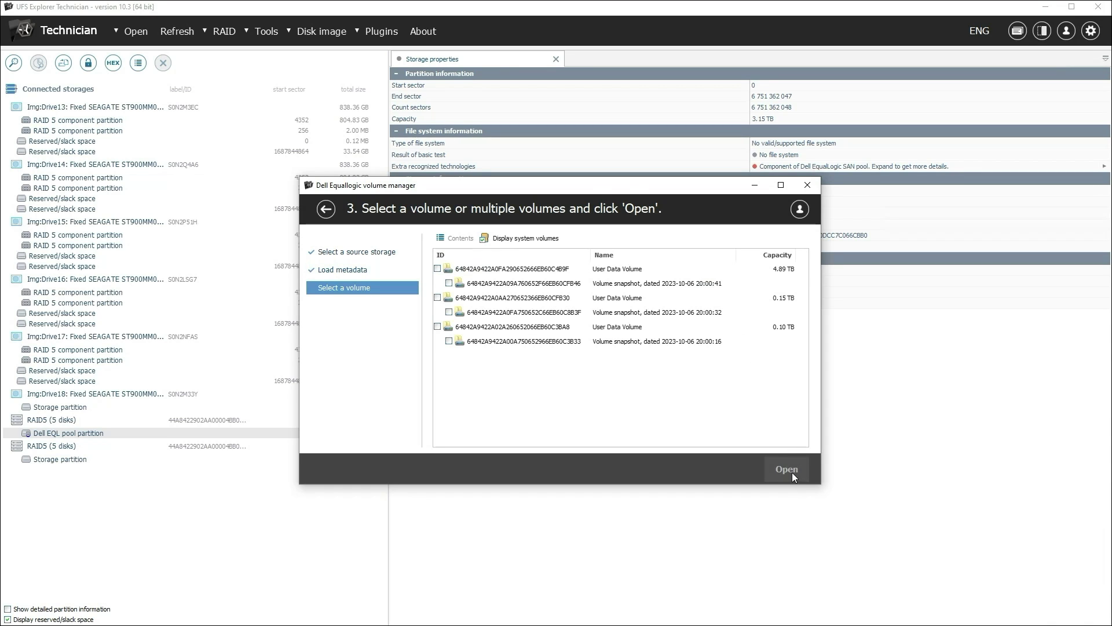
click(543, 271)
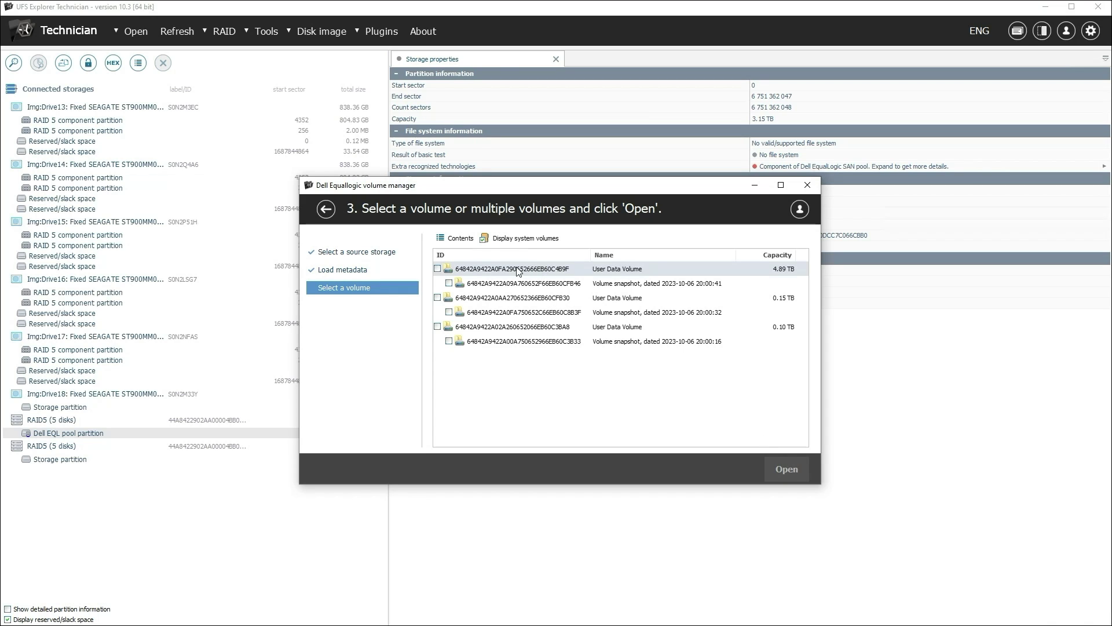
Step: Preview the volume's file system contents by browsing its data folder
click(471, 240)
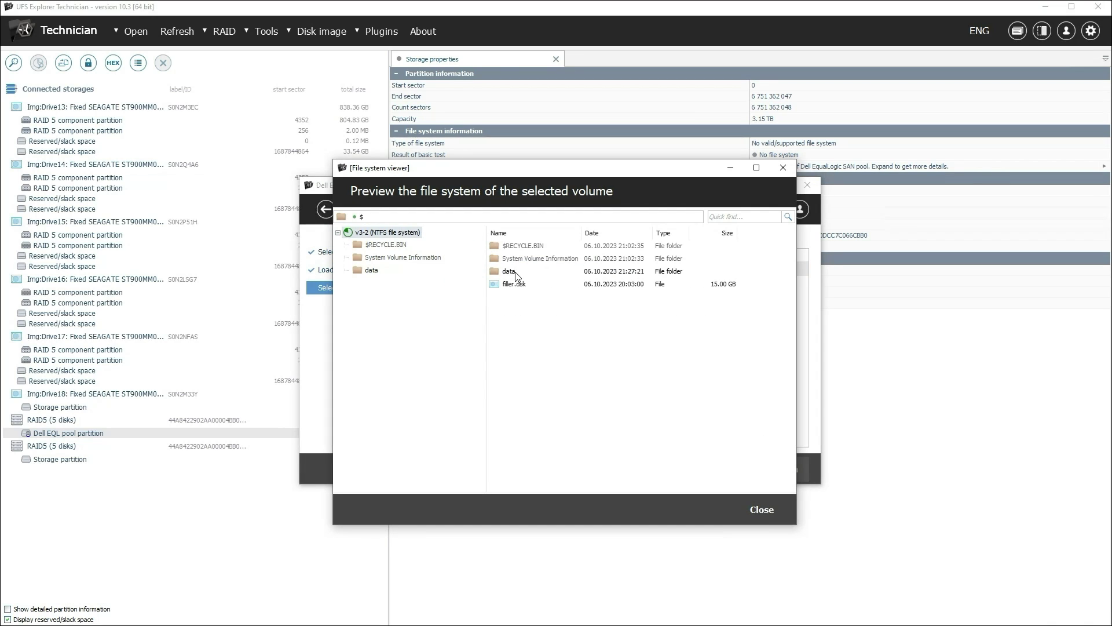
click(517, 275)
double_click(517, 276)
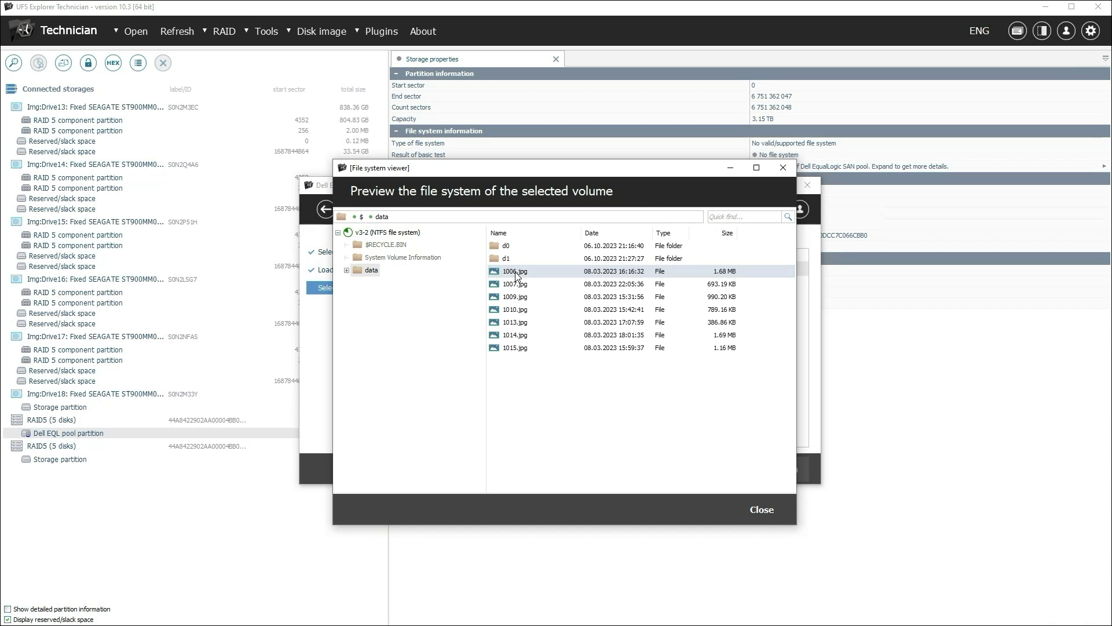
click(758, 512)
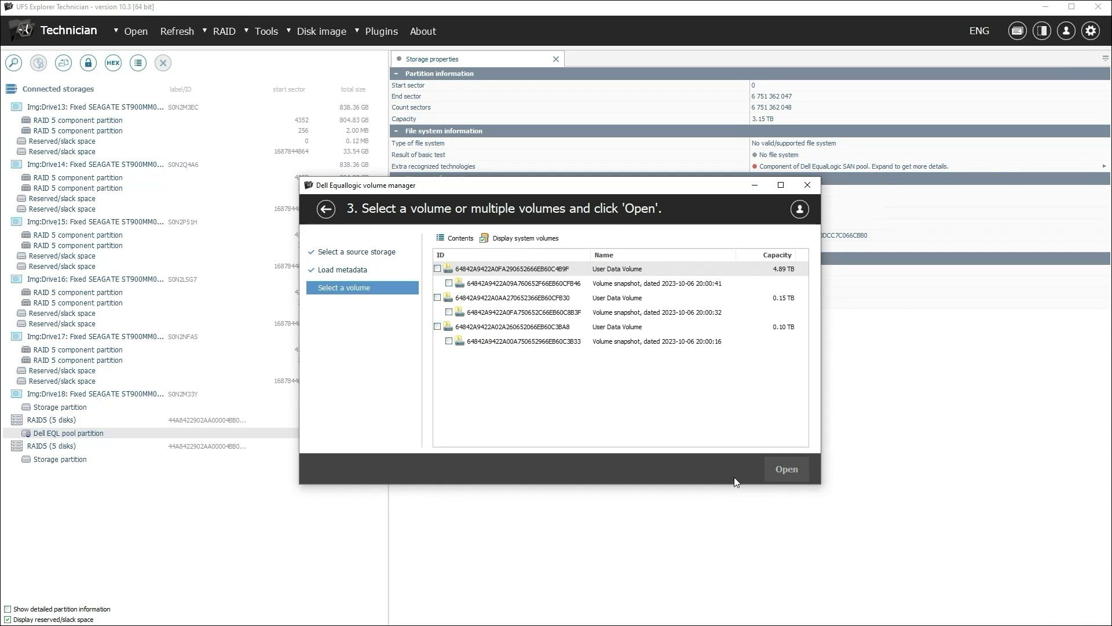
Step: Open the 4.89 TB User Data Volume as a storage and open NTFS partition v3-2
click(438, 268)
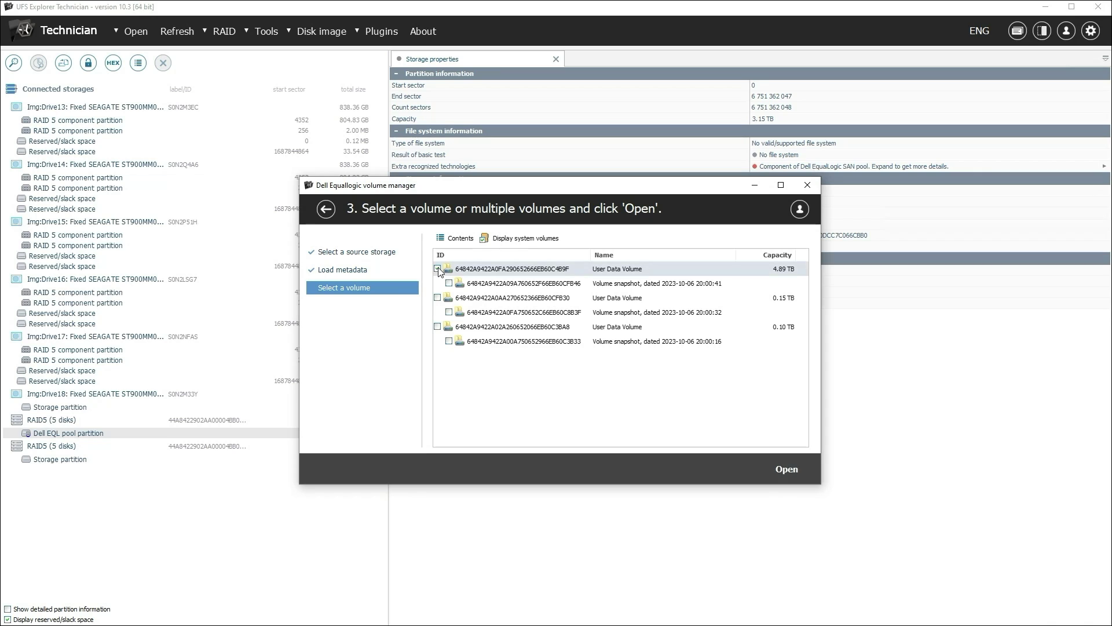
click(788, 478)
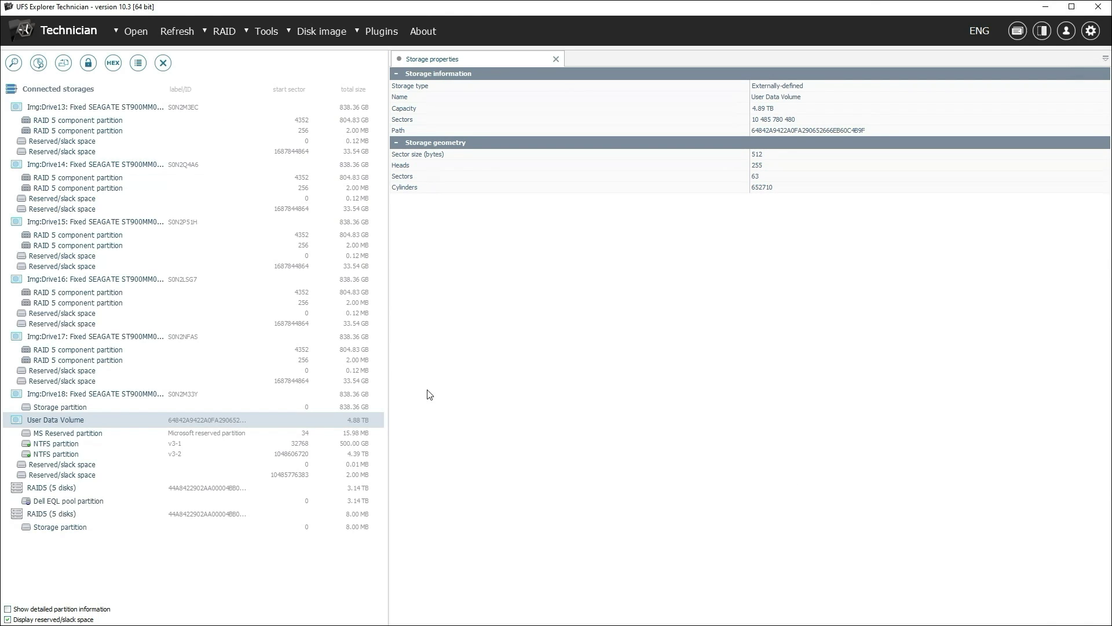
double_click(53, 455)
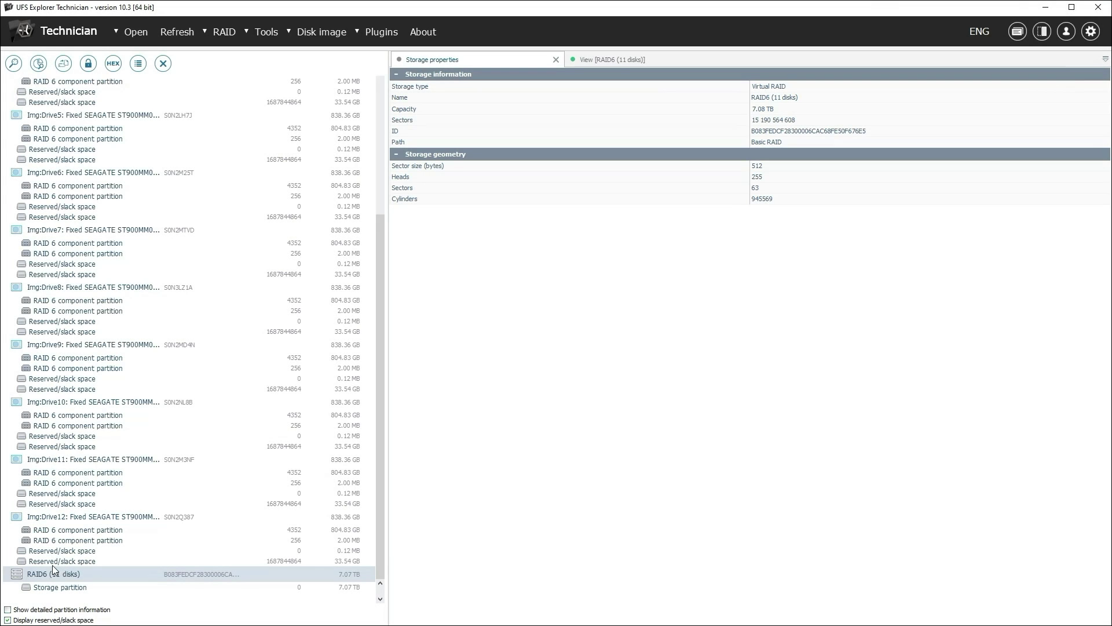
Step: Try the EqualLogic volume manager on the RAID6 array; no configurations are found
click(388, 36)
click(415, 71)
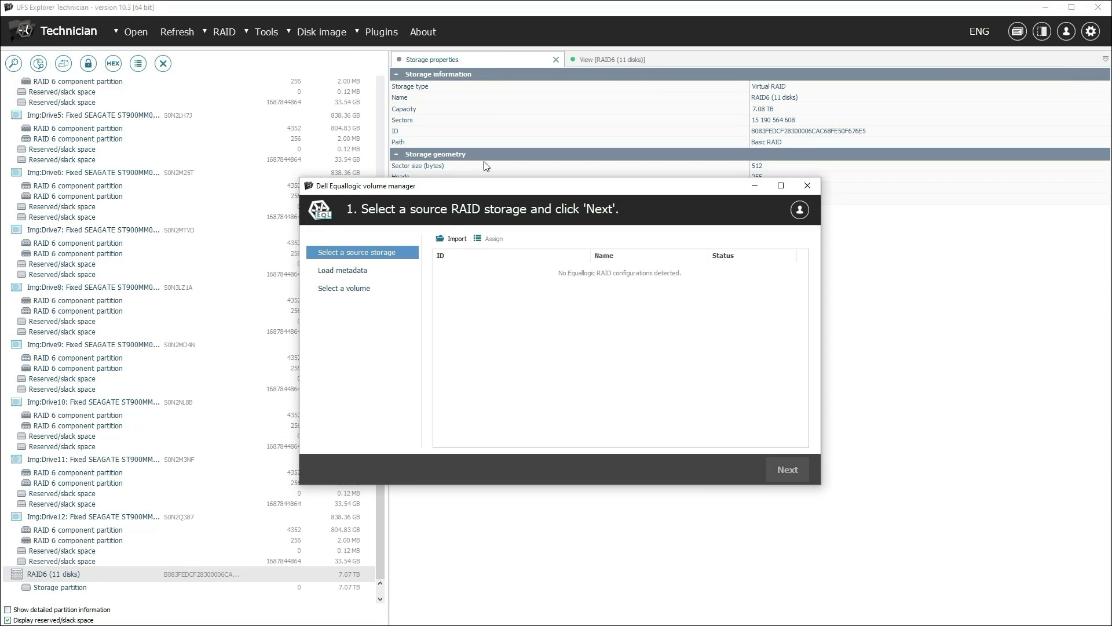
click(807, 185)
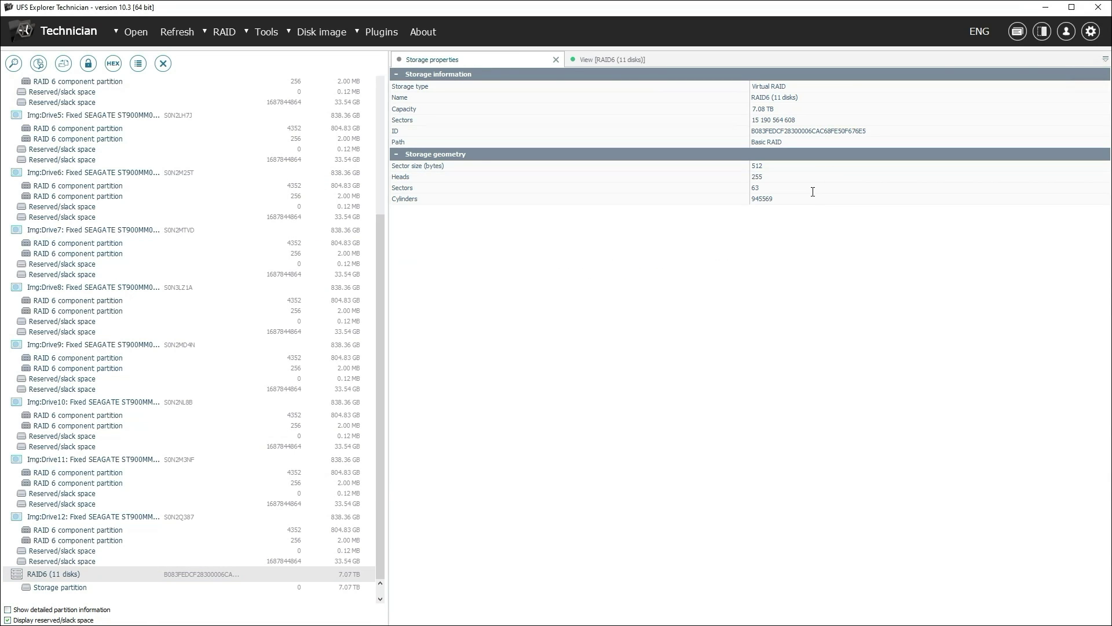
Step: Save RAID6 hex bytes 00F40000–00F4010F to sb.dat, overwriting the existing file
click(610, 62)
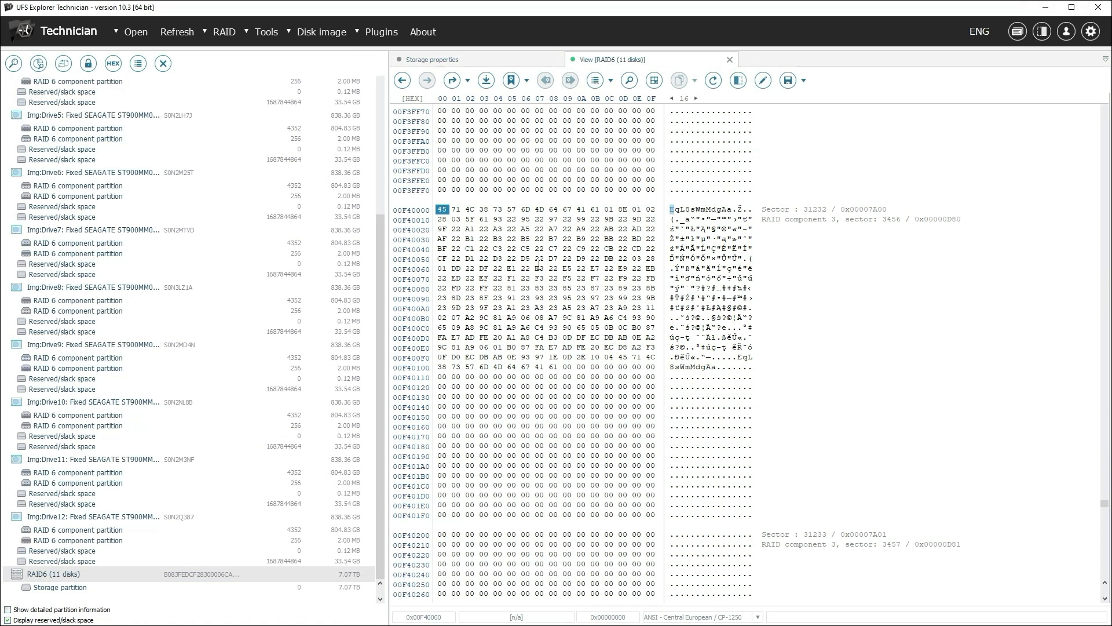
shift+click(650, 367)
click(785, 80)
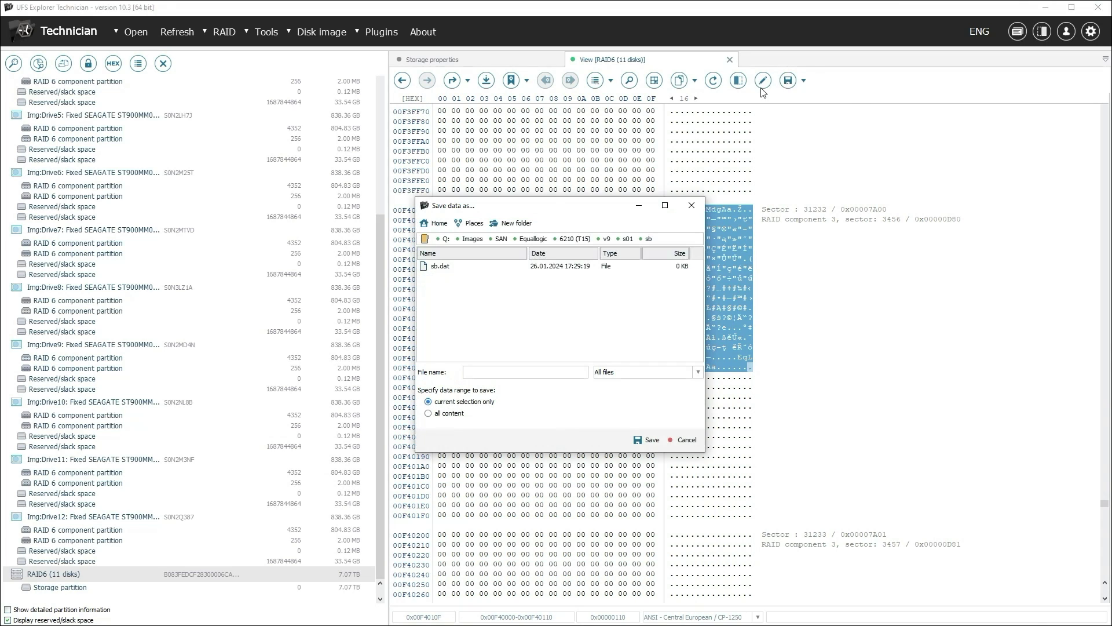
click(440, 266)
click(647, 439)
click(581, 356)
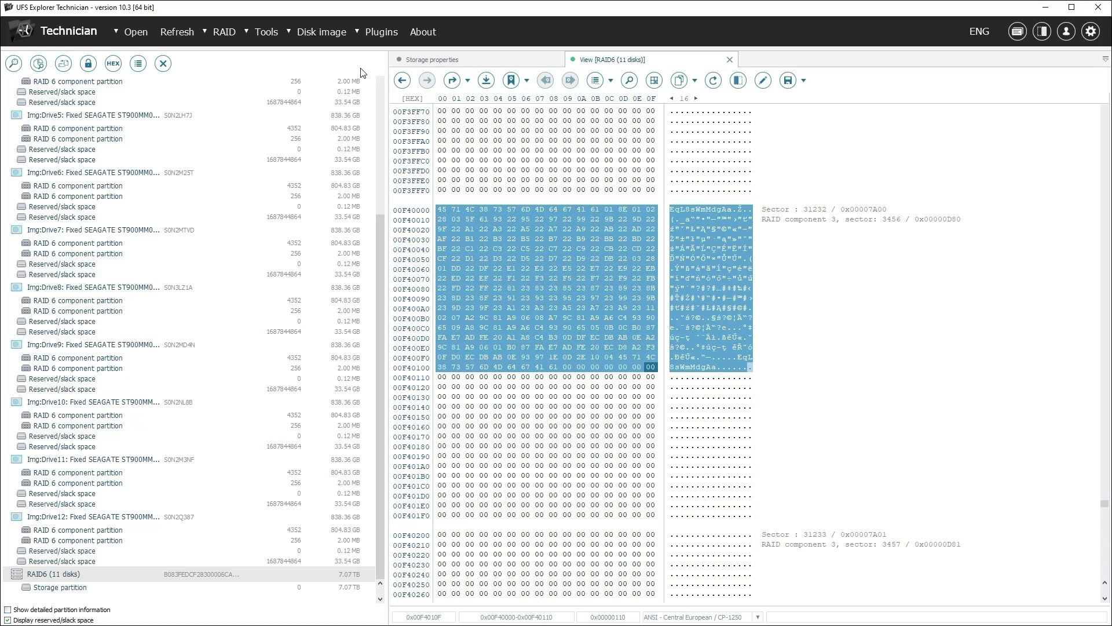
Step: Import the RAID6 (11 disks) array into the EqualLogic plugin, loading the superblock from sb.dat
click(382, 32)
click(400, 68)
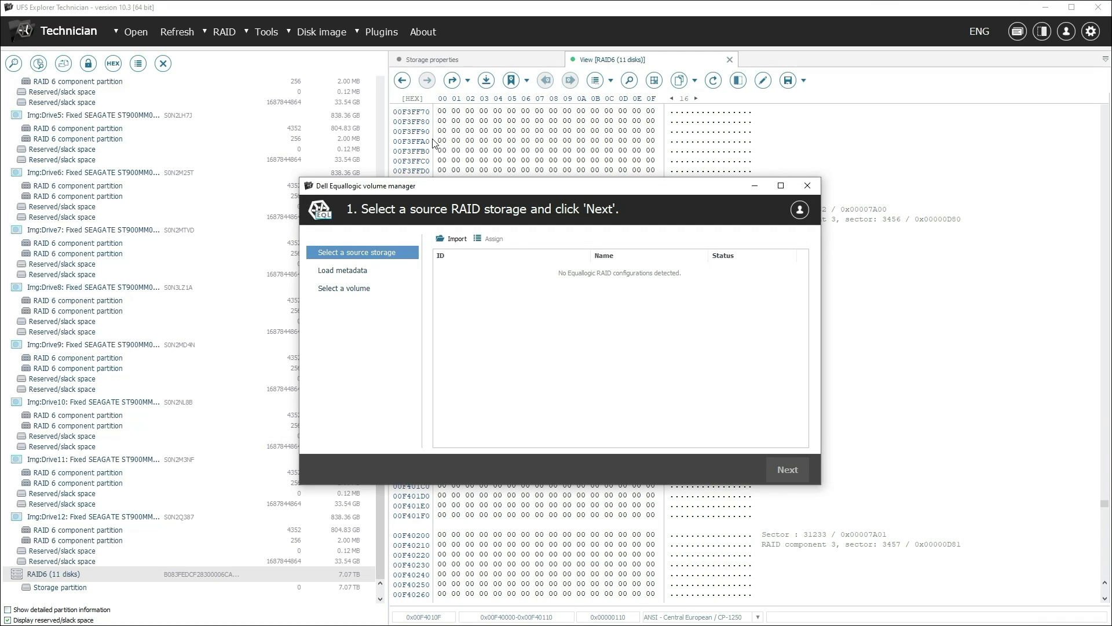
click(461, 238)
click(588, 261)
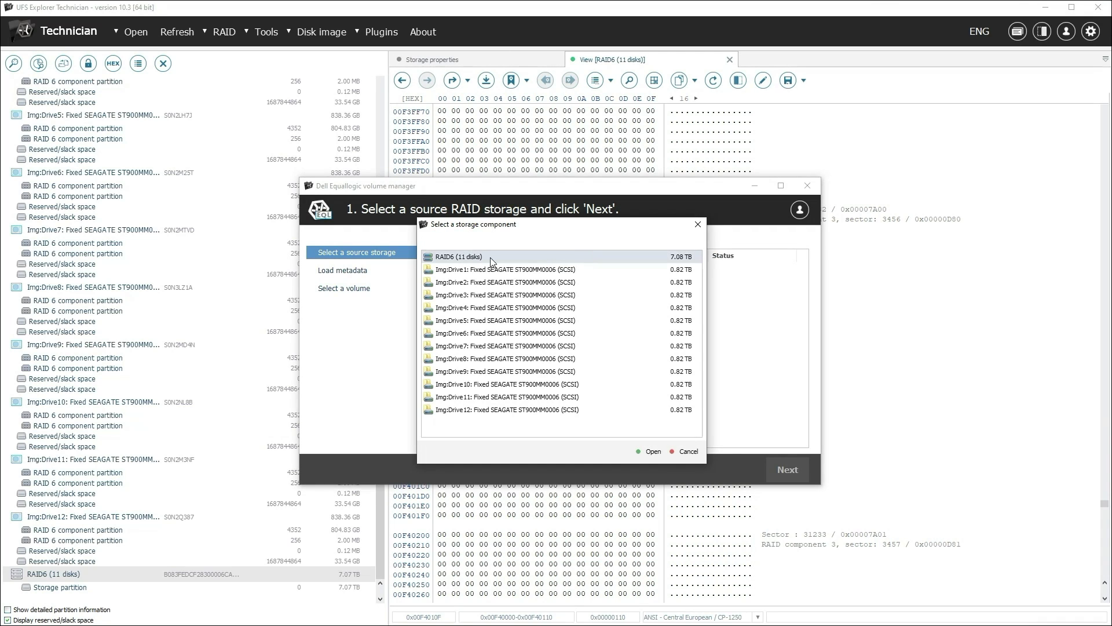
click(644, 451)
click(550, 315)
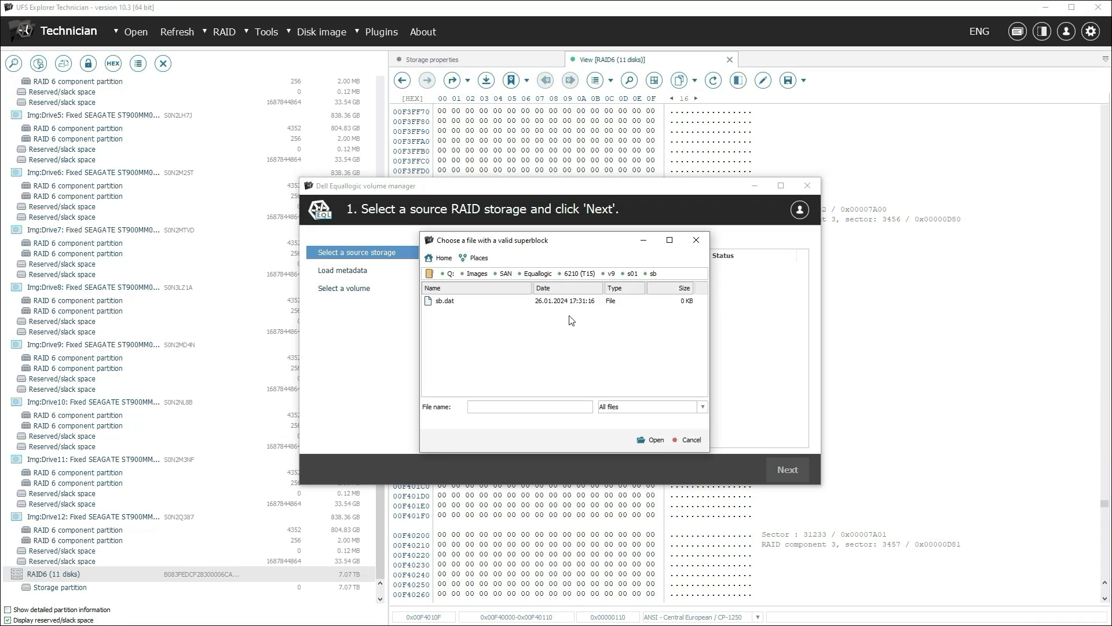
click(461, 301)
click(649, 440)
Step: Select the storage pool and current metadata version, then preview the first SAN volume's file system
click(548, 270)
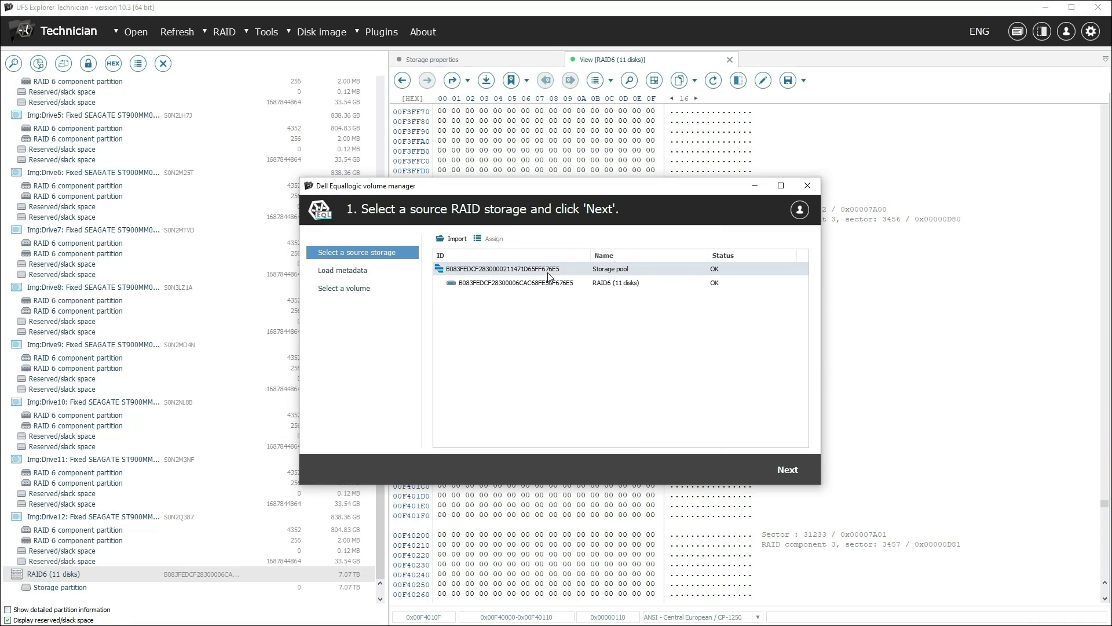
click(788, 469)
click(496, 274)
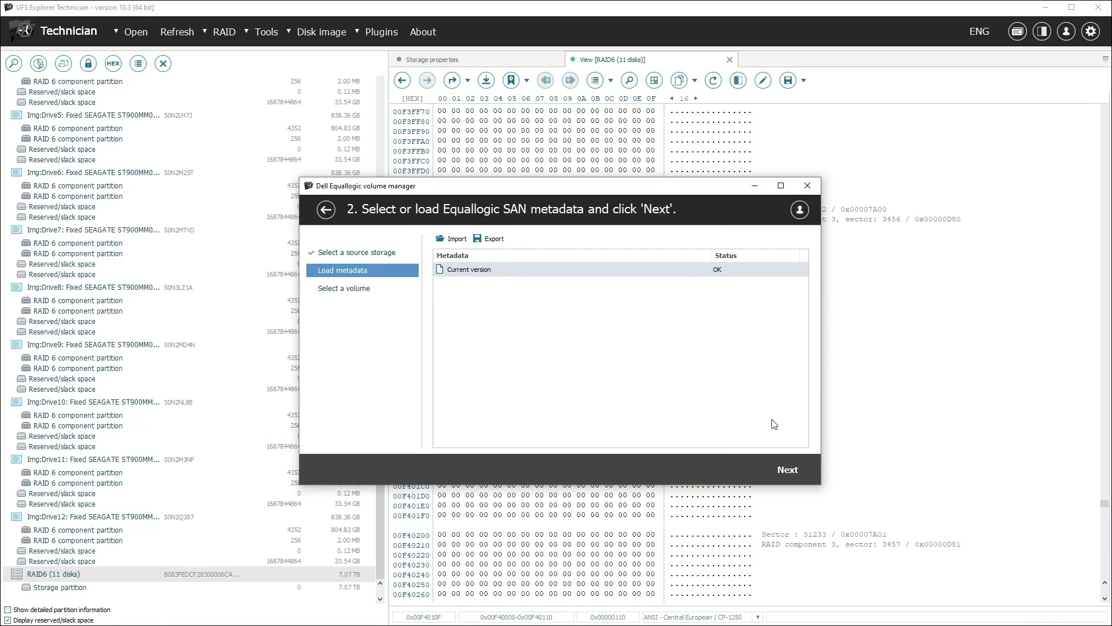
click(785, 469)
double_click(529, 270)
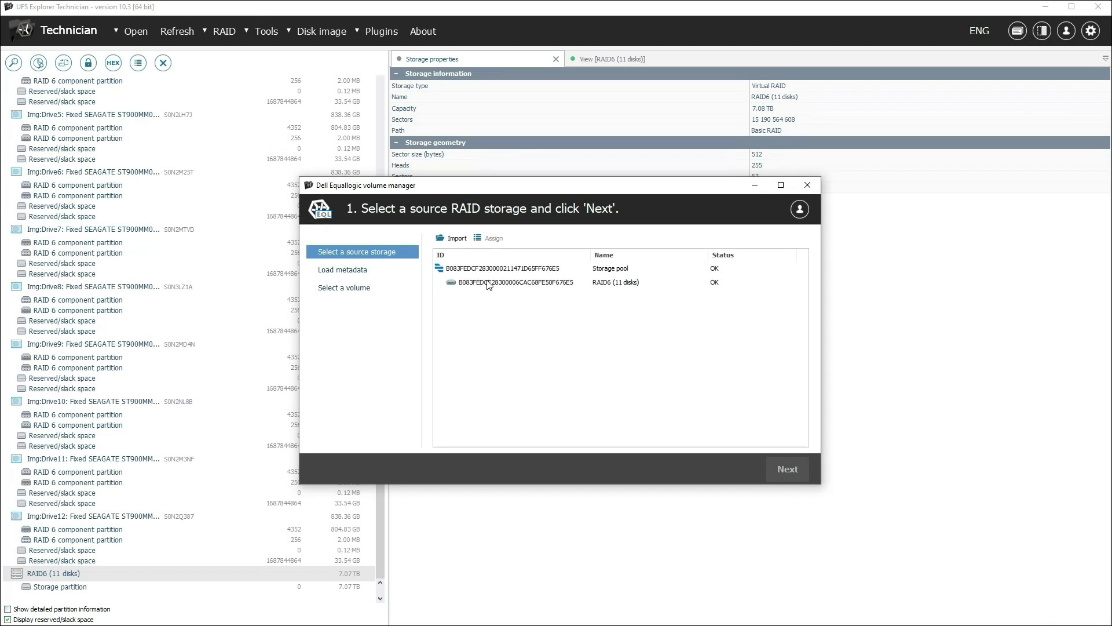
Step: Return to the metadata step and inspect the failed current metadata entry
click(488, 282)
click(786, 469)
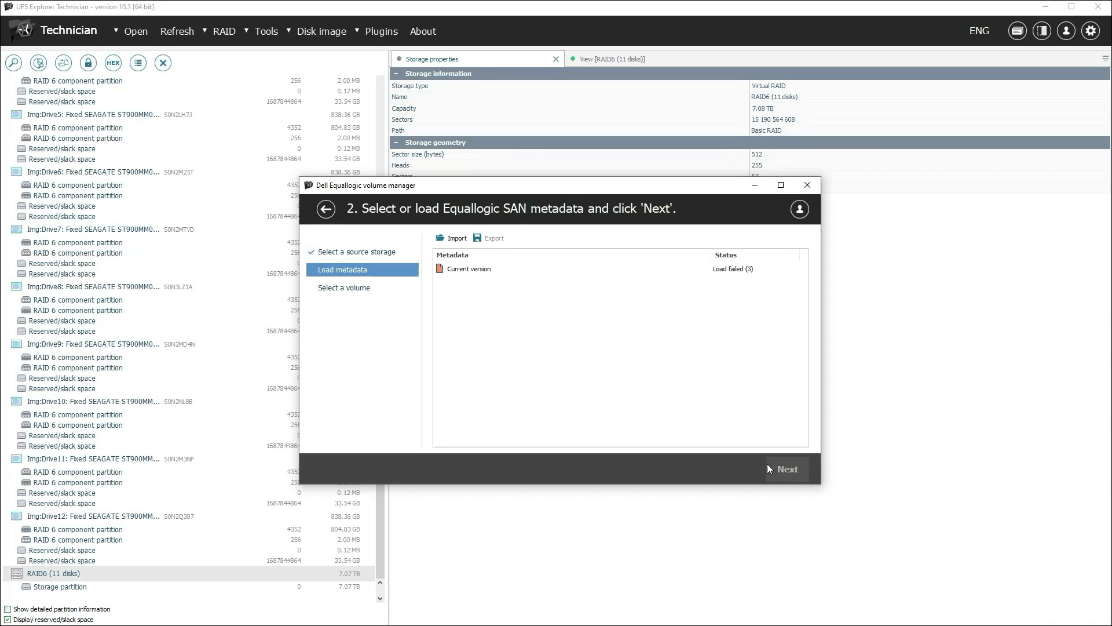
click(471, 269)
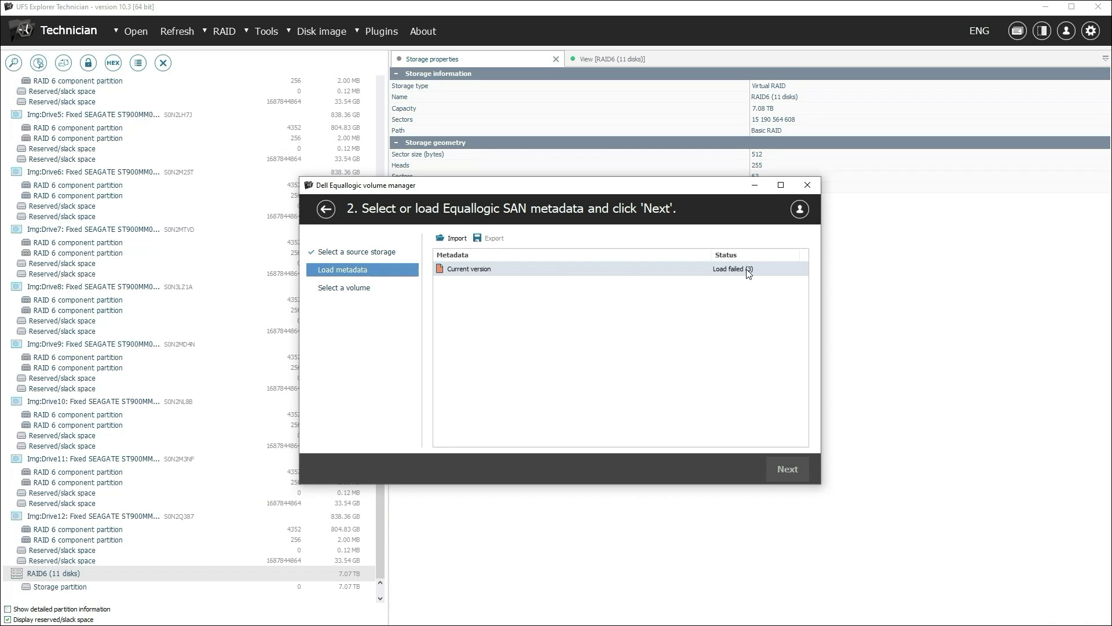
Step: Close the volume manager and compare signature and sequence bytes of sectors 03C00000 and 03C00200 in hex view
click(808, 186)
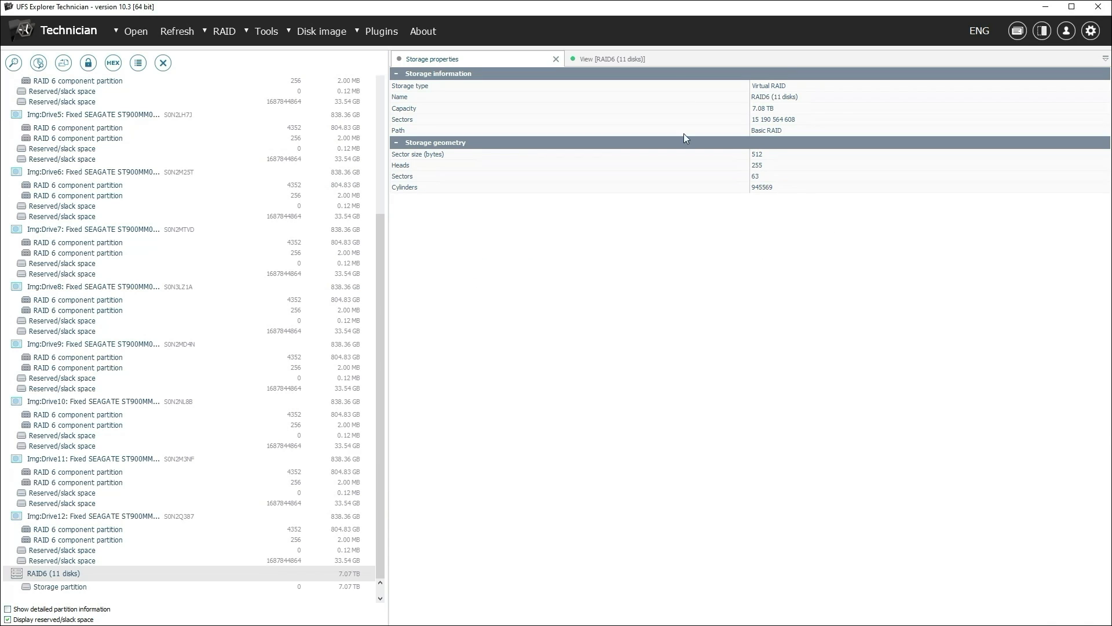
click(632, 57)
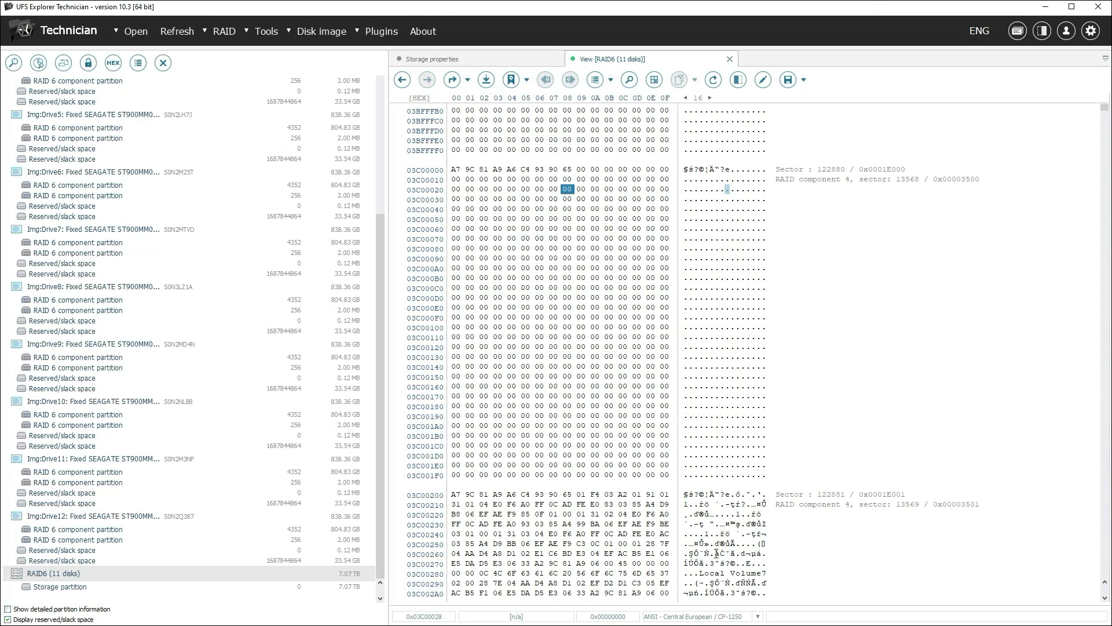
scroll(733, 568, down, 1)
drag(701, 563, 765, 565)
scroll(732, 593, down, 2)
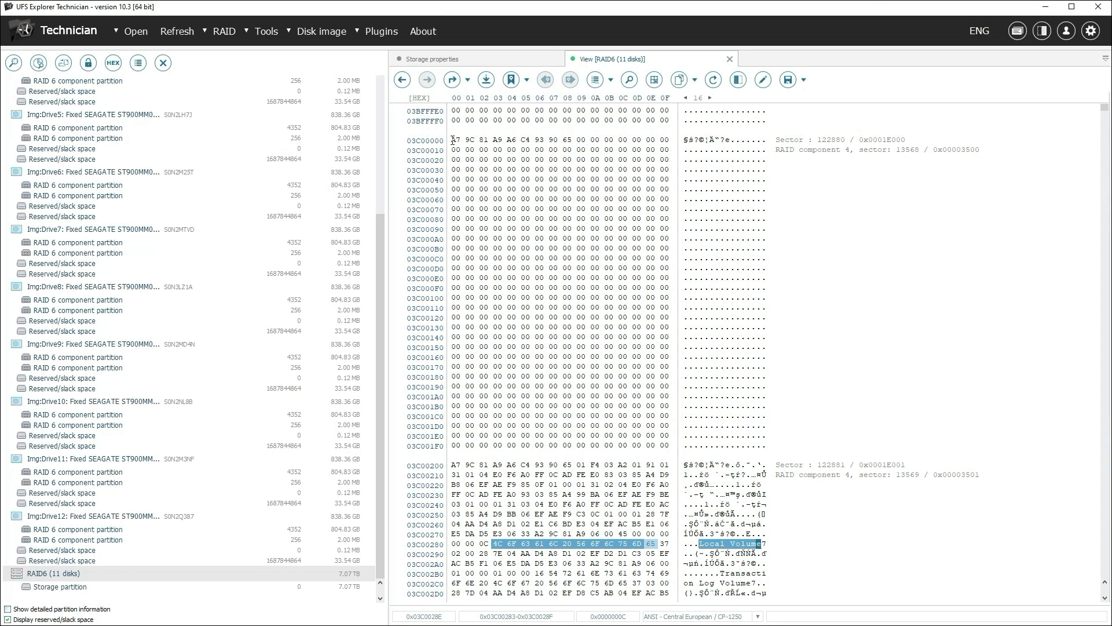
drag(453, 140, 569, 140)
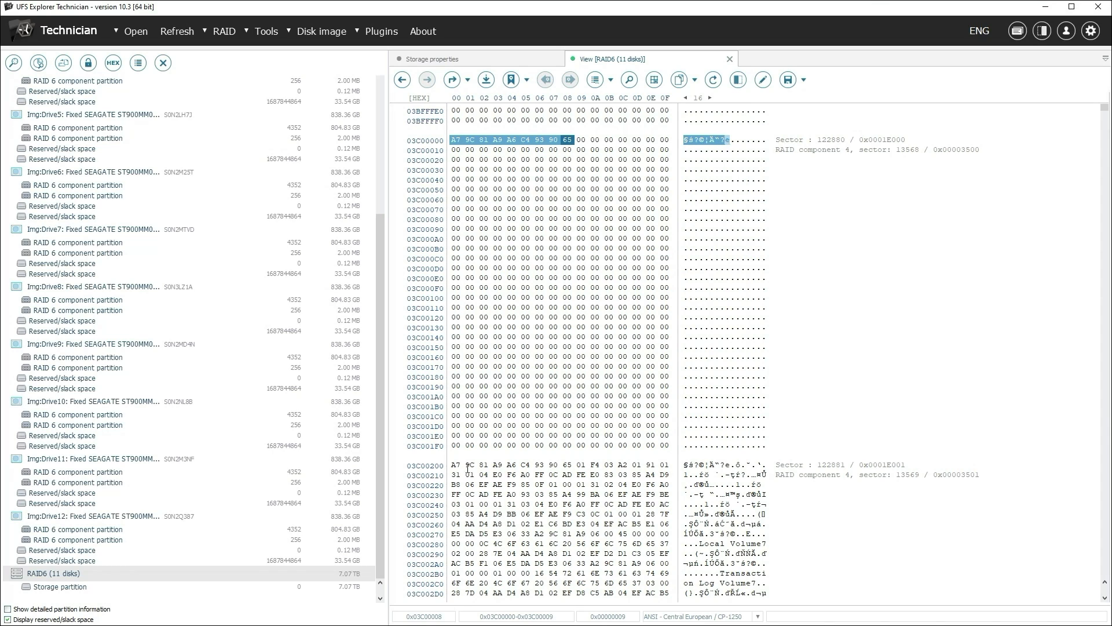
drag(453, 465, 569, 465)
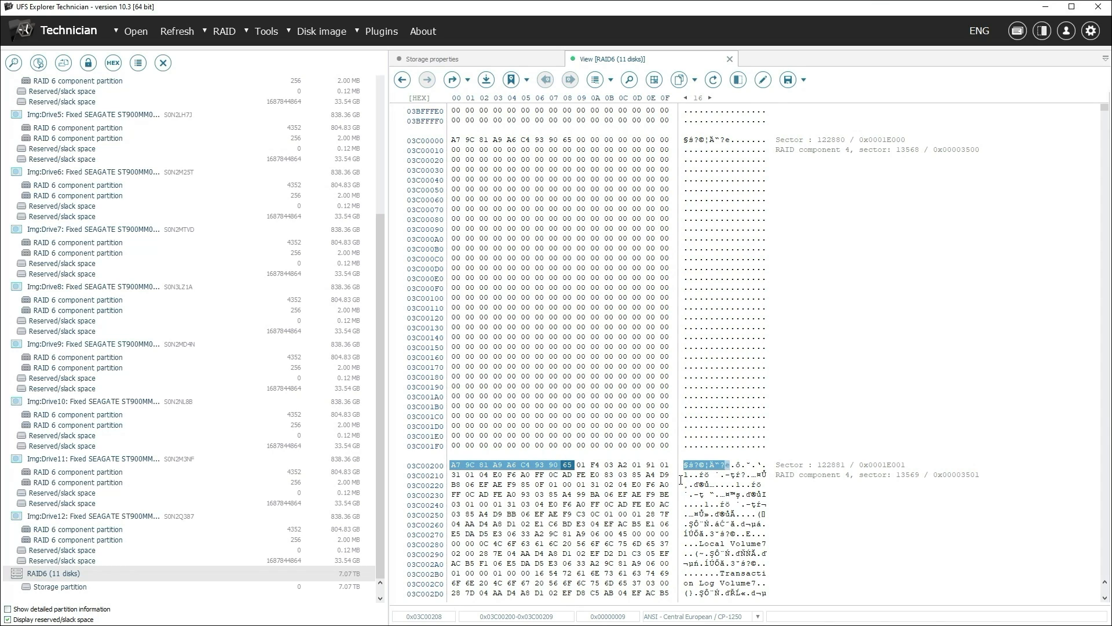
click(583, 142)
click(581, 465)
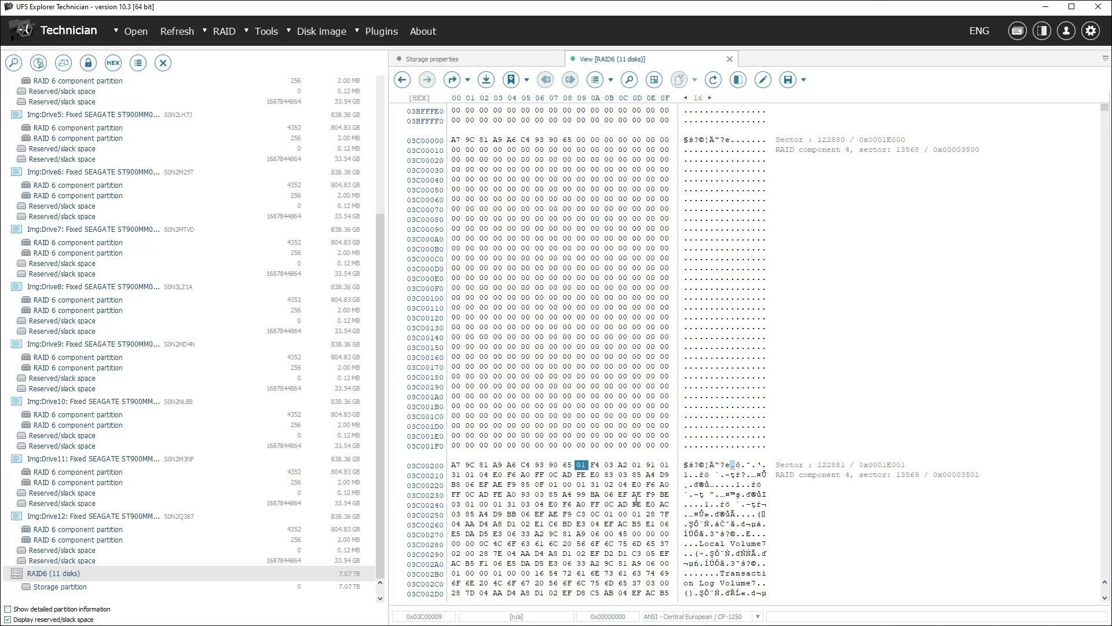
Step: Check sequence bytes 03 and 04 in the following metadata sectors, then return to 03C00000
scroll(631, 491, down, 4)
scroll(631, 491, down, 5)
drag(454, 524, 575, 520)
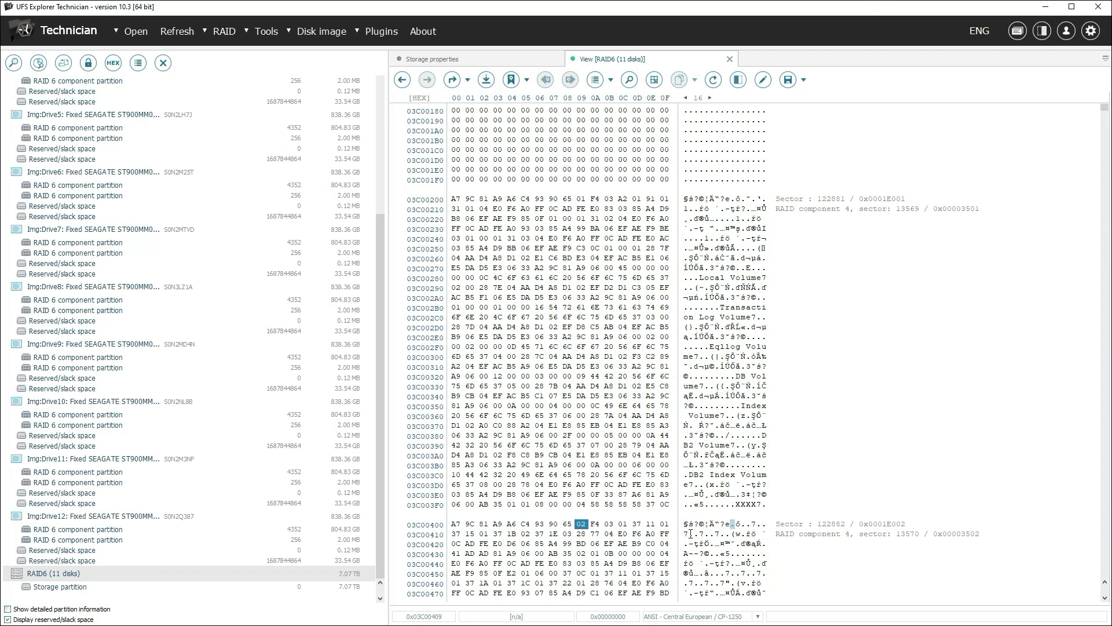
scroll(690, 533, down, 10)
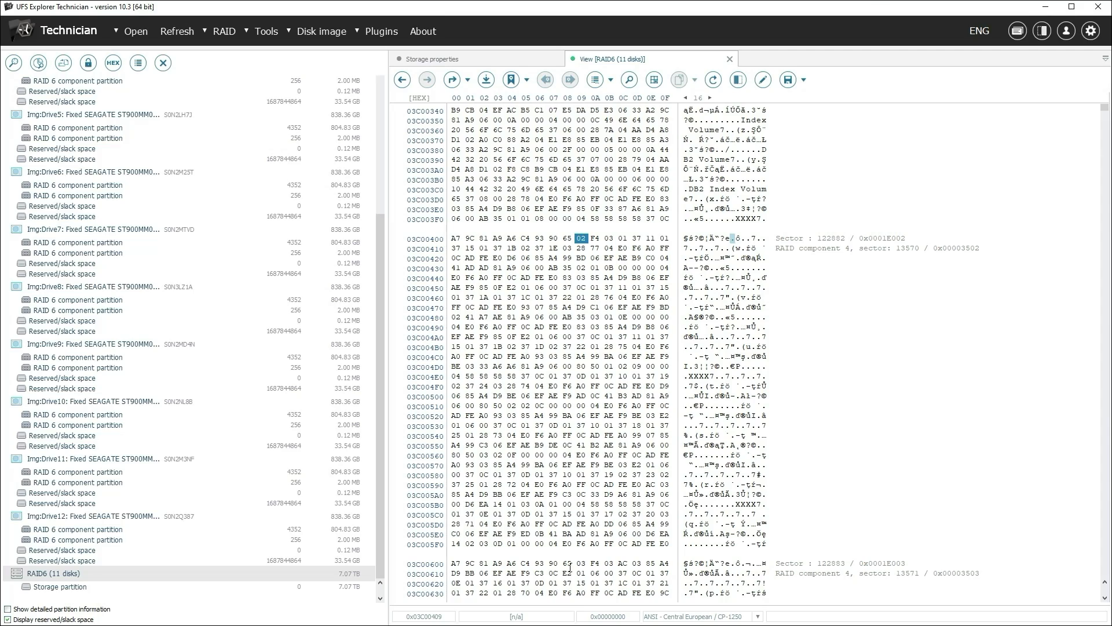
click(579, 564)
scroll(621, 535, down, 11)
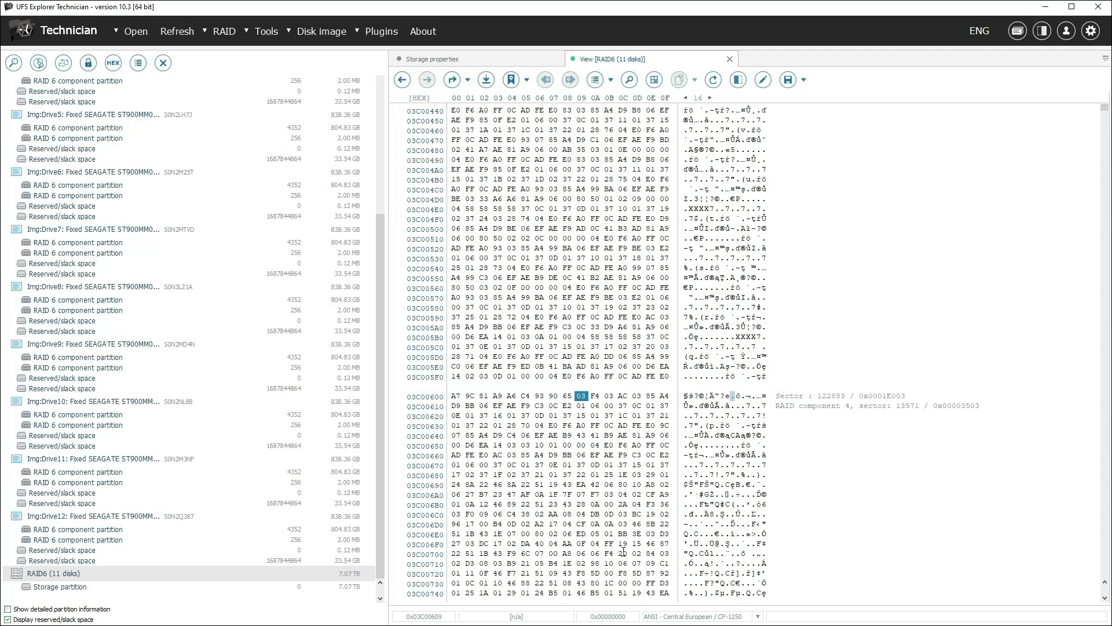
click(581, 543)
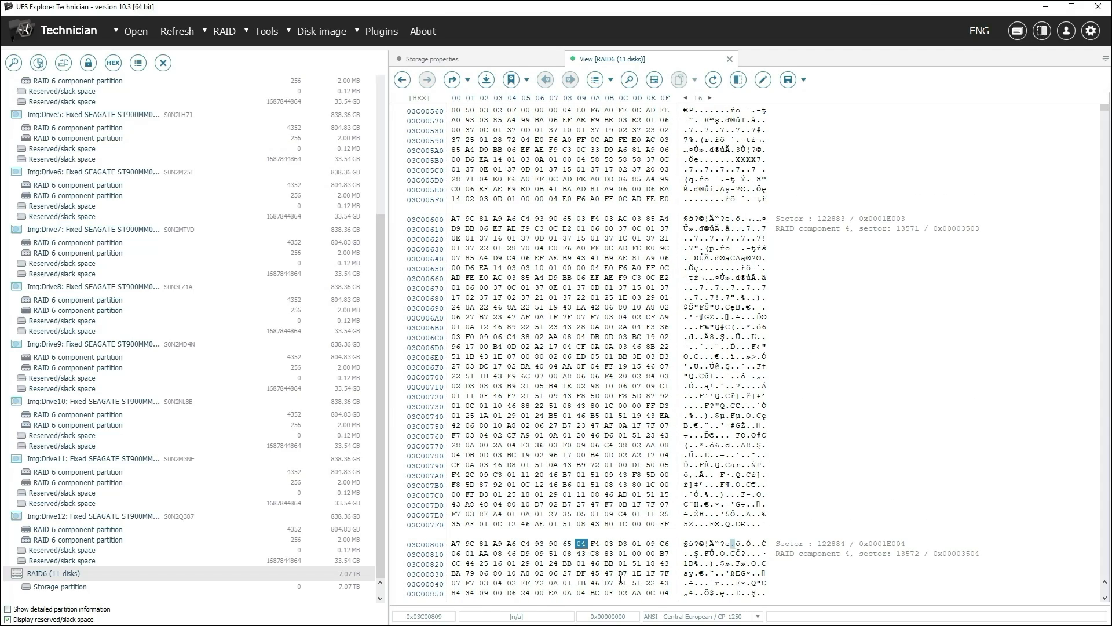
scroll(620, 578, up, 20)
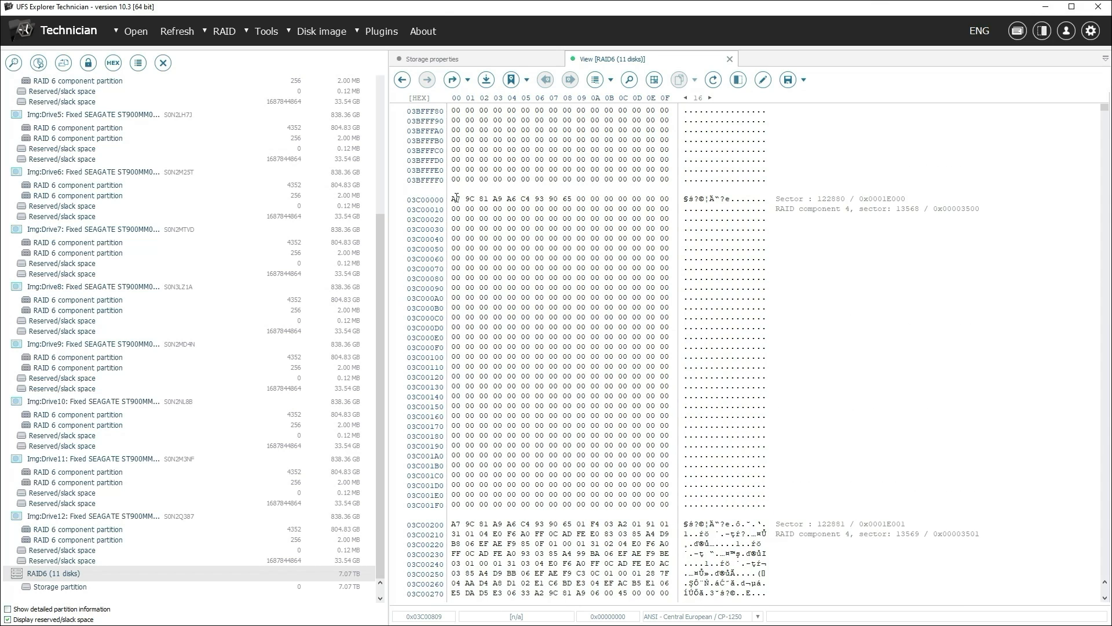
click(457, 198)
Step: Search forward for hex 'a7' and position on the last metadata byte 03C05DFF
key(ctrl+f)
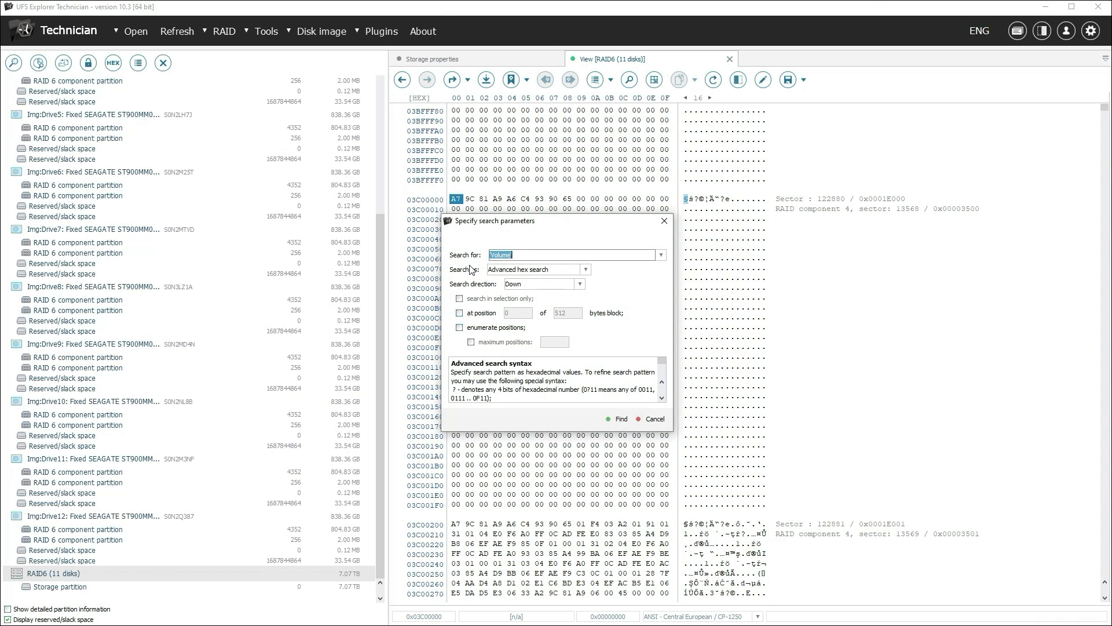
text('a7')
click(618, 419)
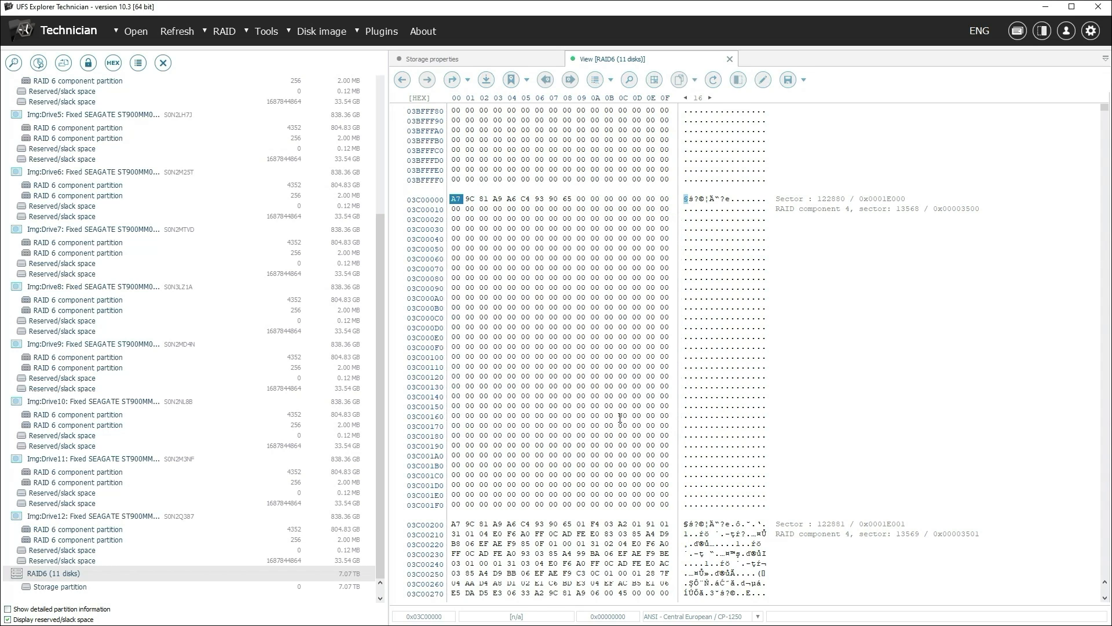
scroll(632, 364, up, 5)
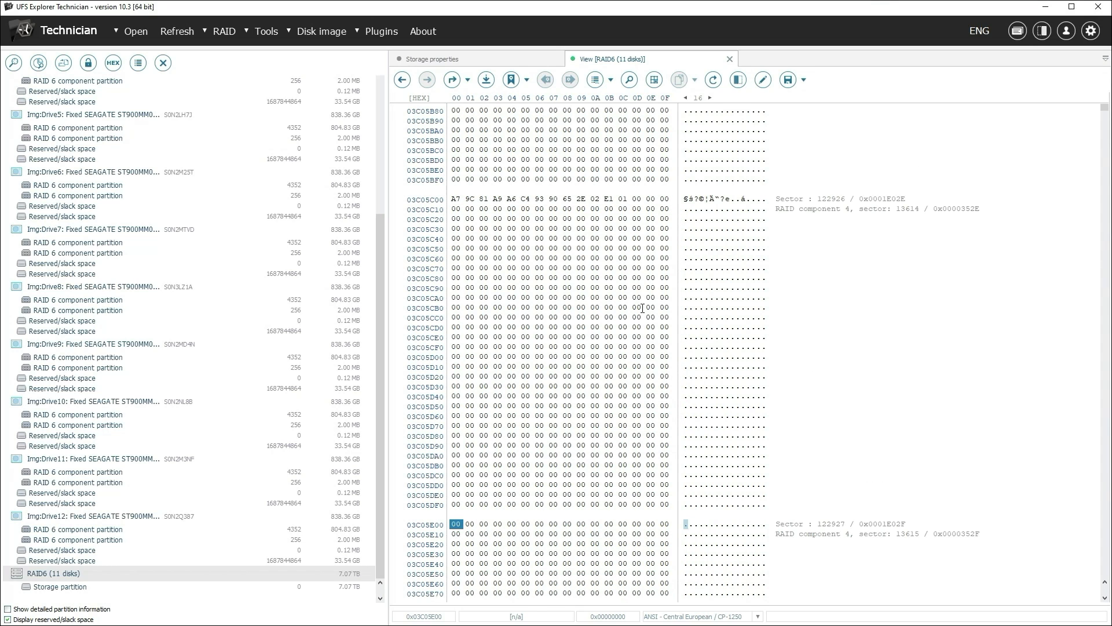
click(663, 510)
Step: Select bytes from 0x3C00000 to the cursor position and save the selection as meta.dat
key(ctrl+a)
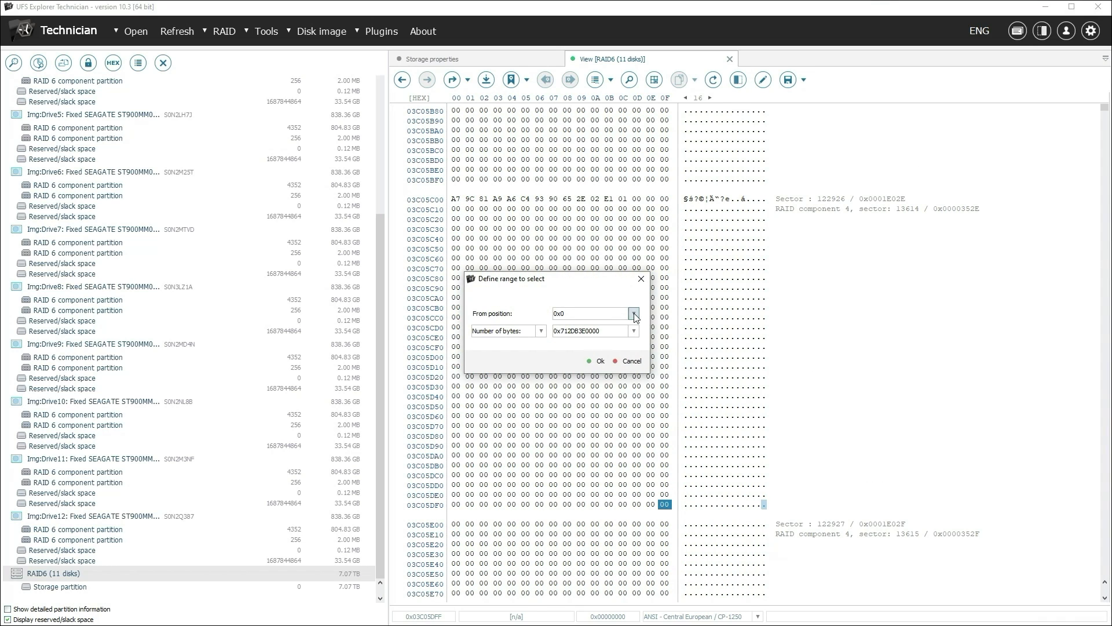
text(0x3C00000)
click(540, 331)
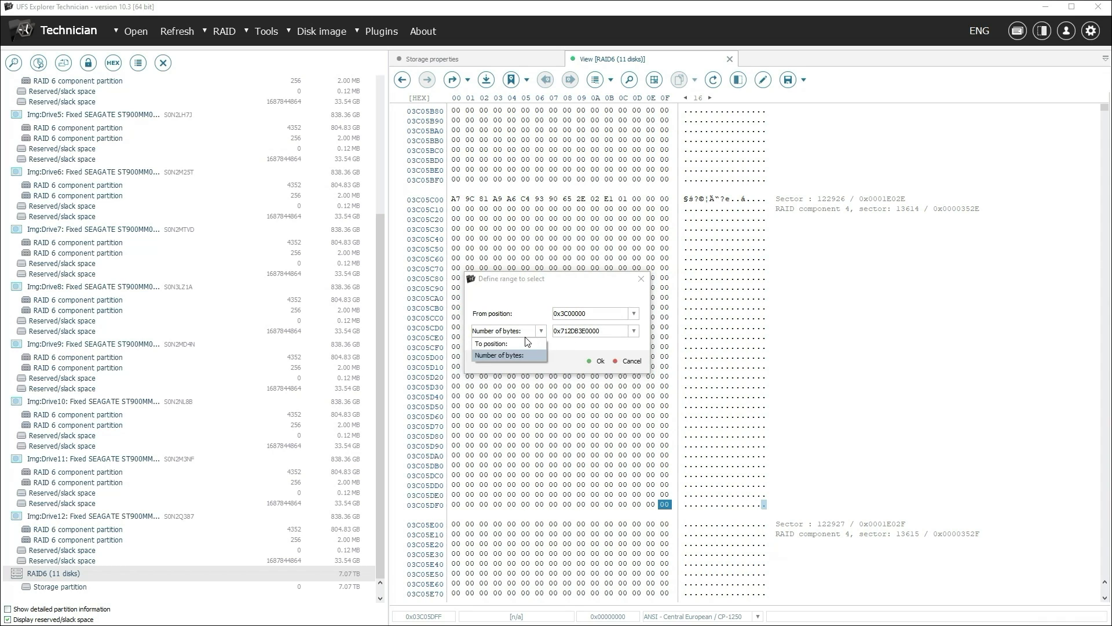
click(498, 346)
click(634, 330)
click(580, 344)
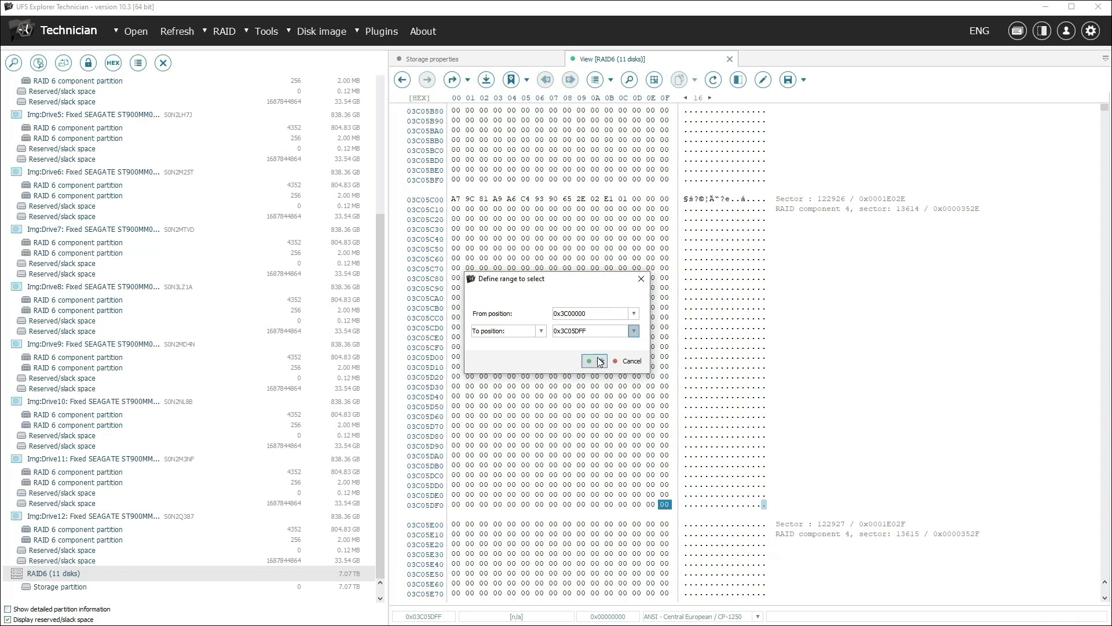
click(597, 361)
key(ctrl+s)
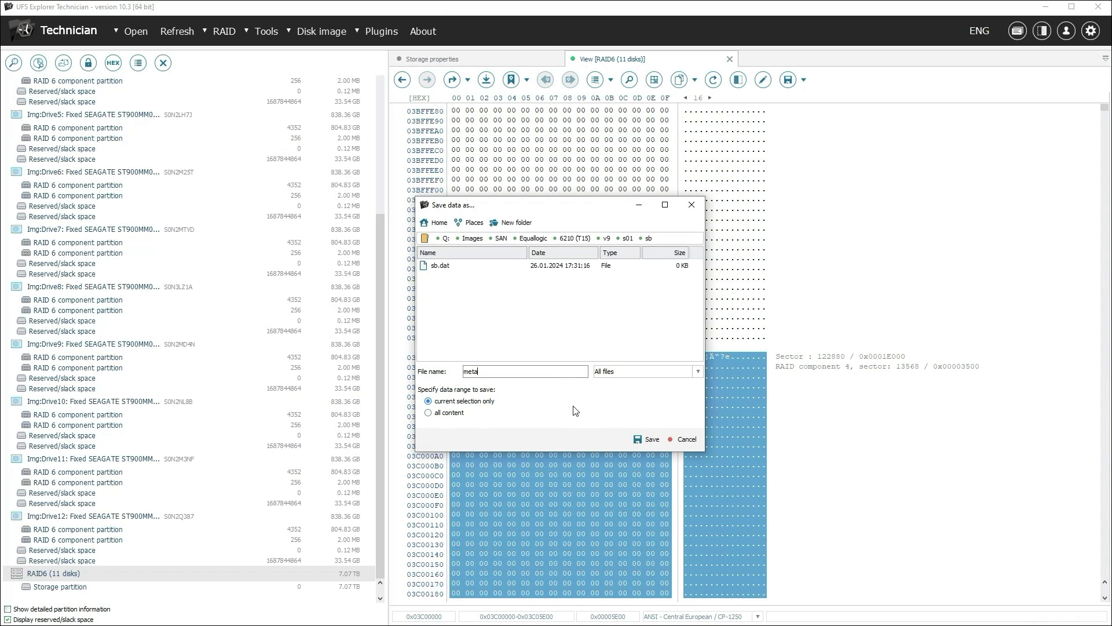
key(Return)
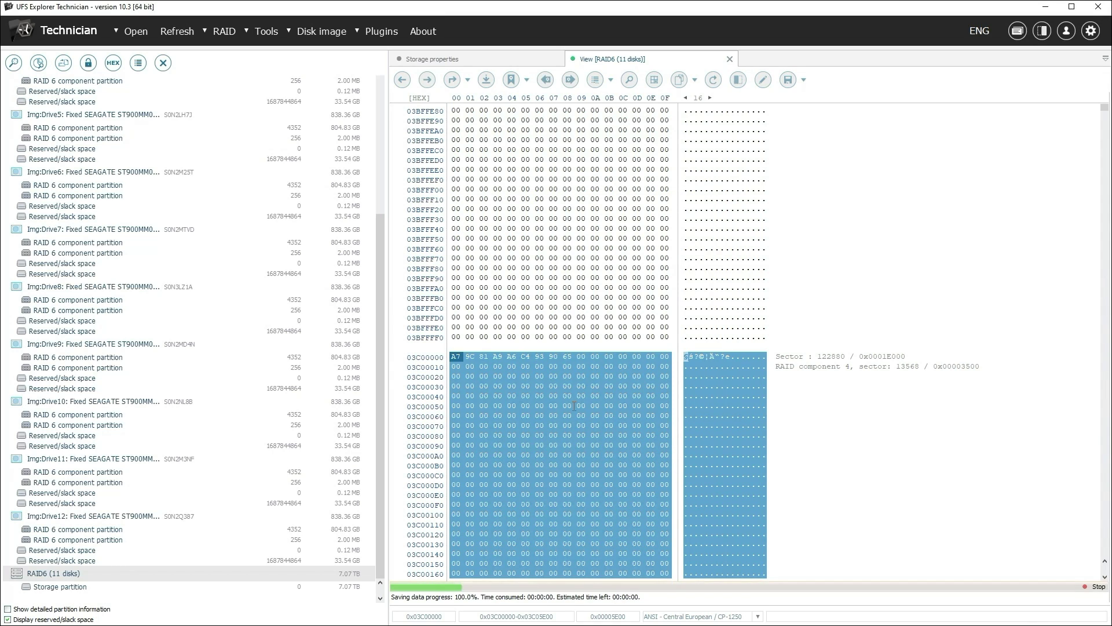
Step: Launch the EqualLogic volume manager on the storage pool and import metadata from meta.dat
click(371, 31)
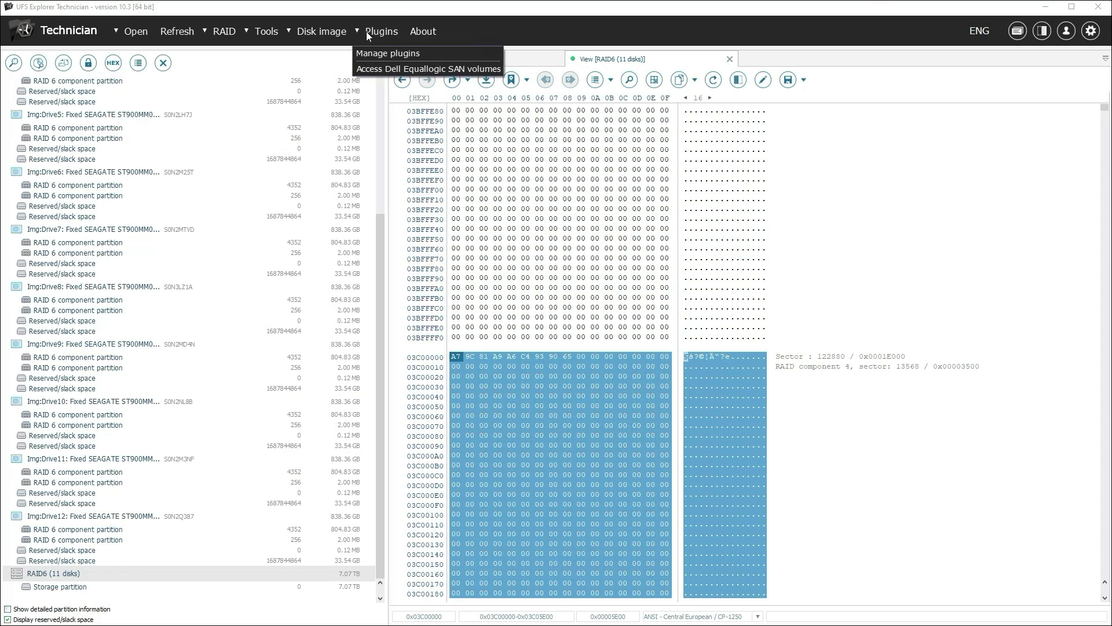
click(395, 70)
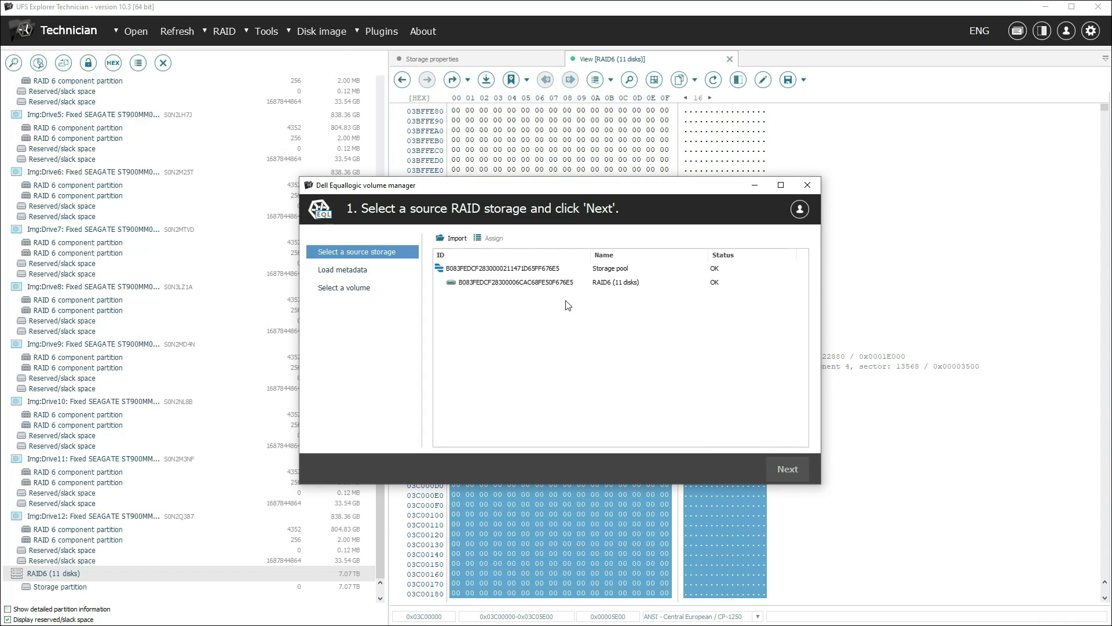
click(548, 273)
click(785, 469)
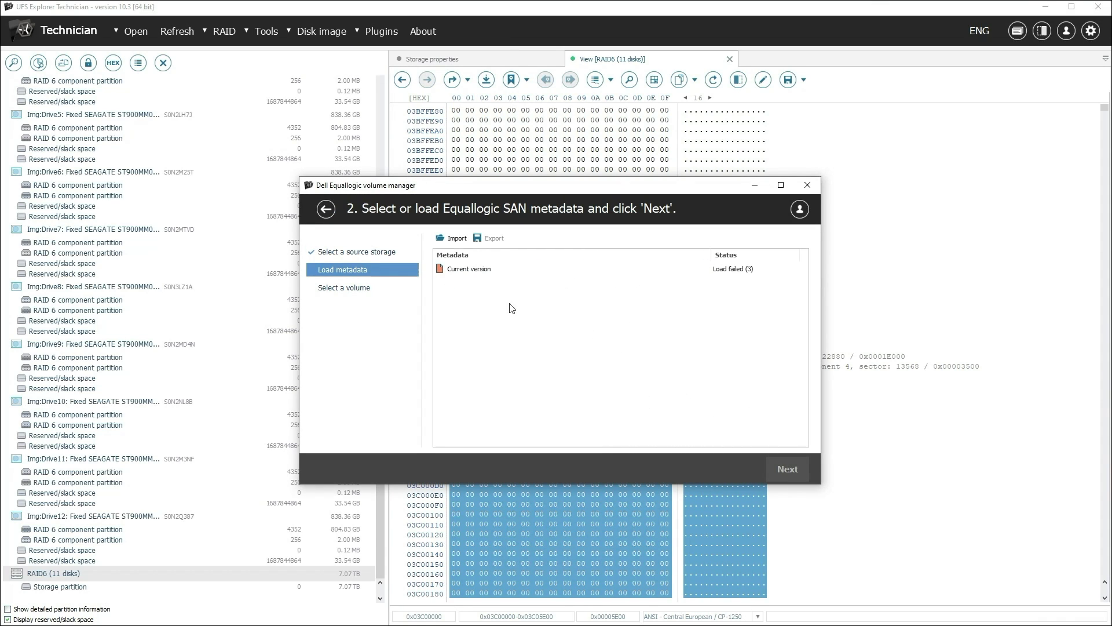
click(457, 238)
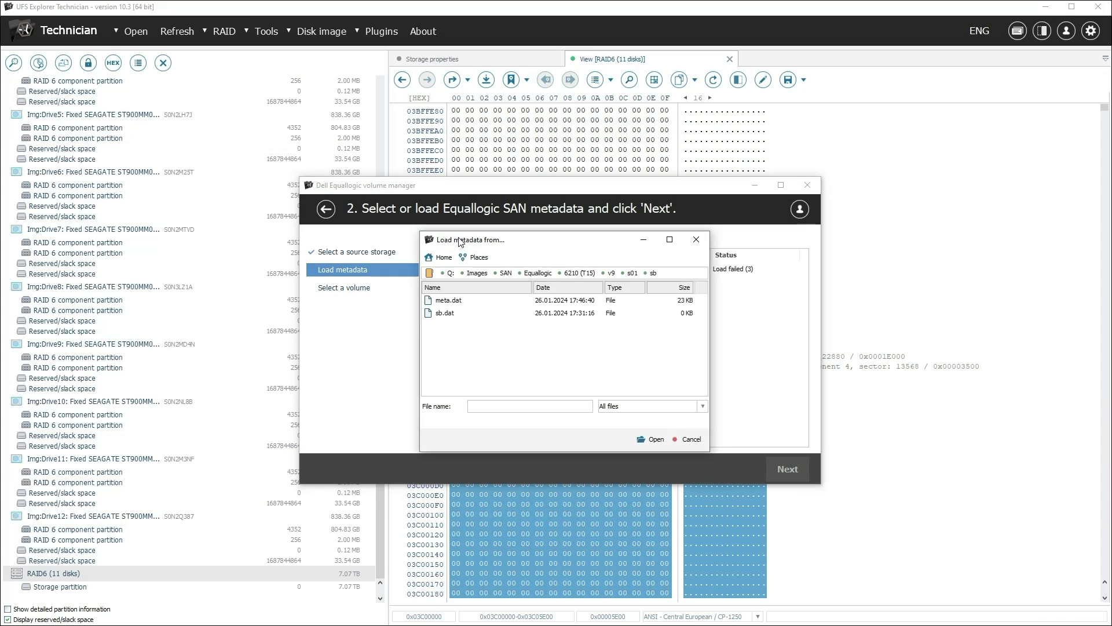
click(484, 300)
click(654, 439)
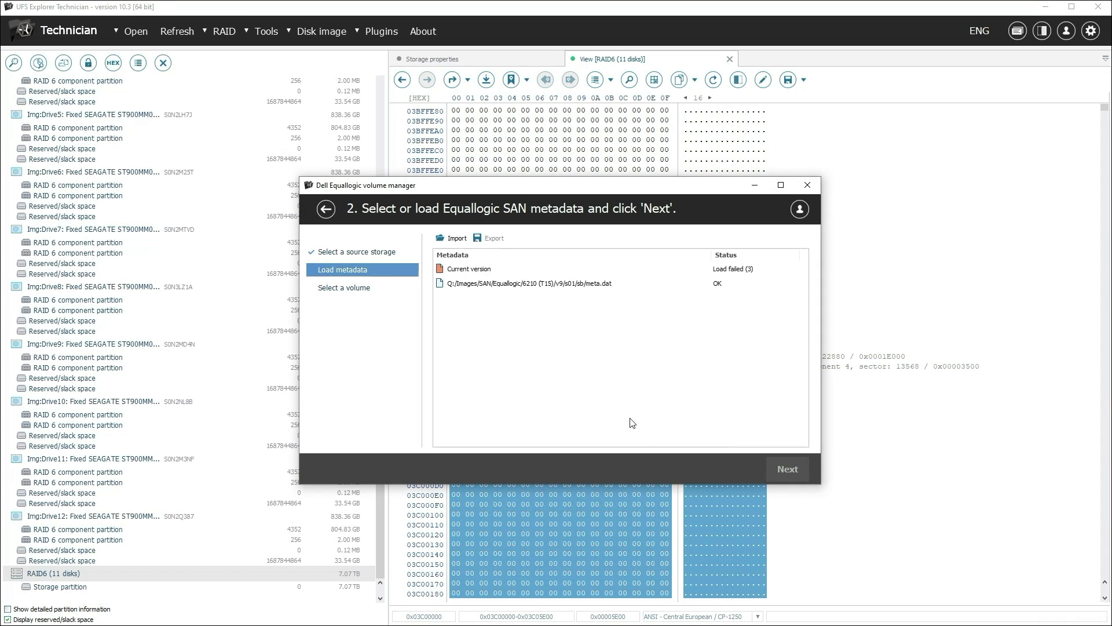
Step: Use the loaded meta.dat metadata and preview the first user data volume's files
click(594, 288)
click(786, 469)
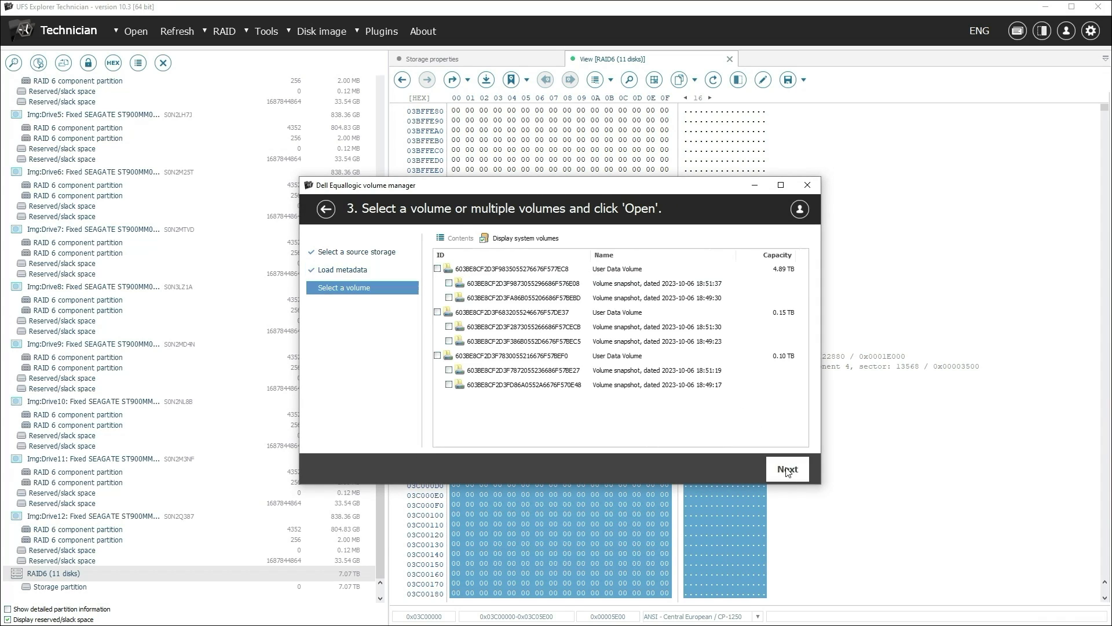
double_click(521, 269)
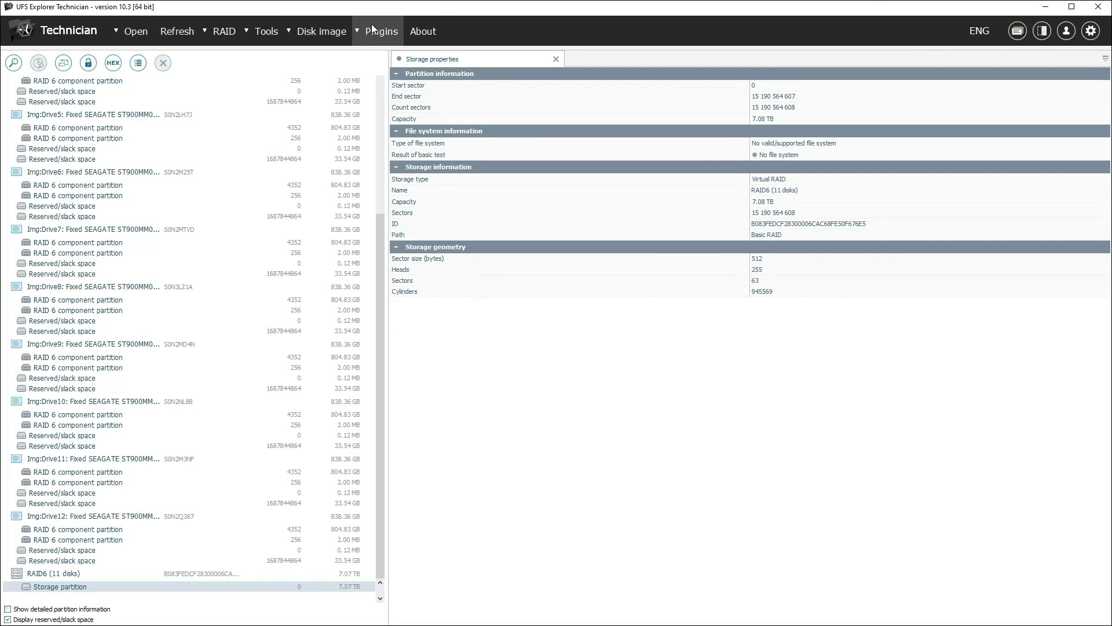
click(381, 31)
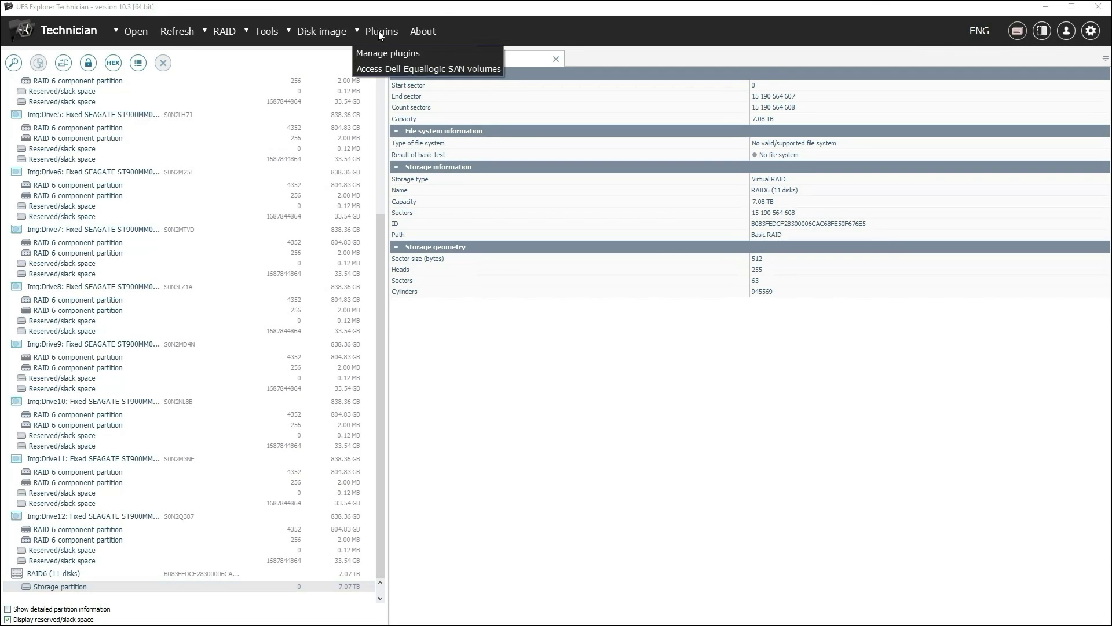
Step: Relaunch the EqualLogic manager with the RAID6 (11 disks) array as source, without a superblock
click(379, 69)
click(455, 238)
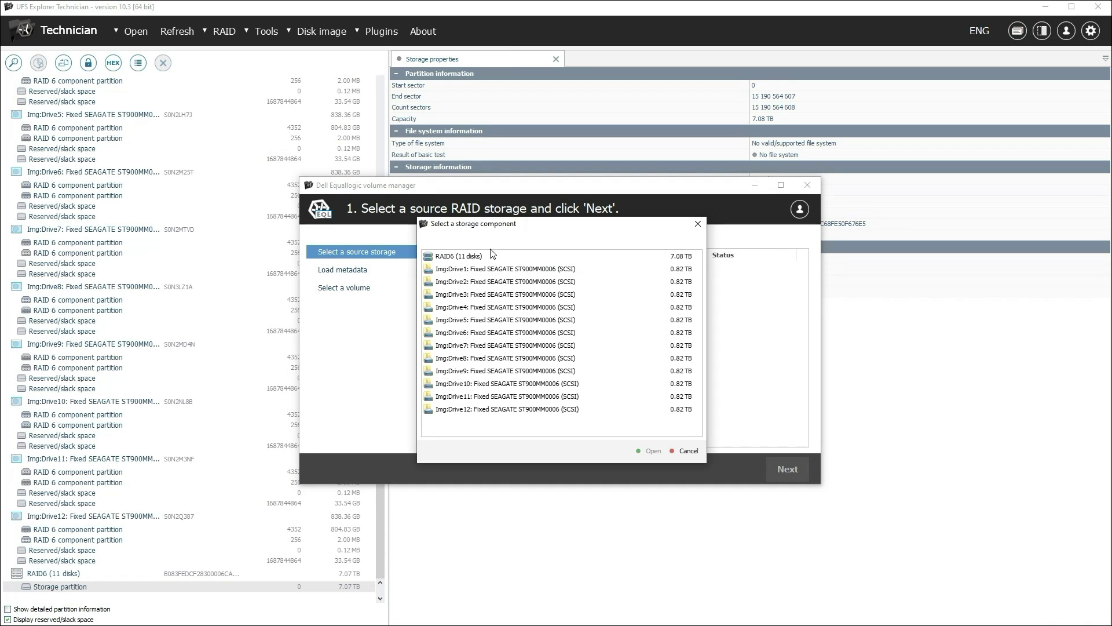
double_click(467, 256)
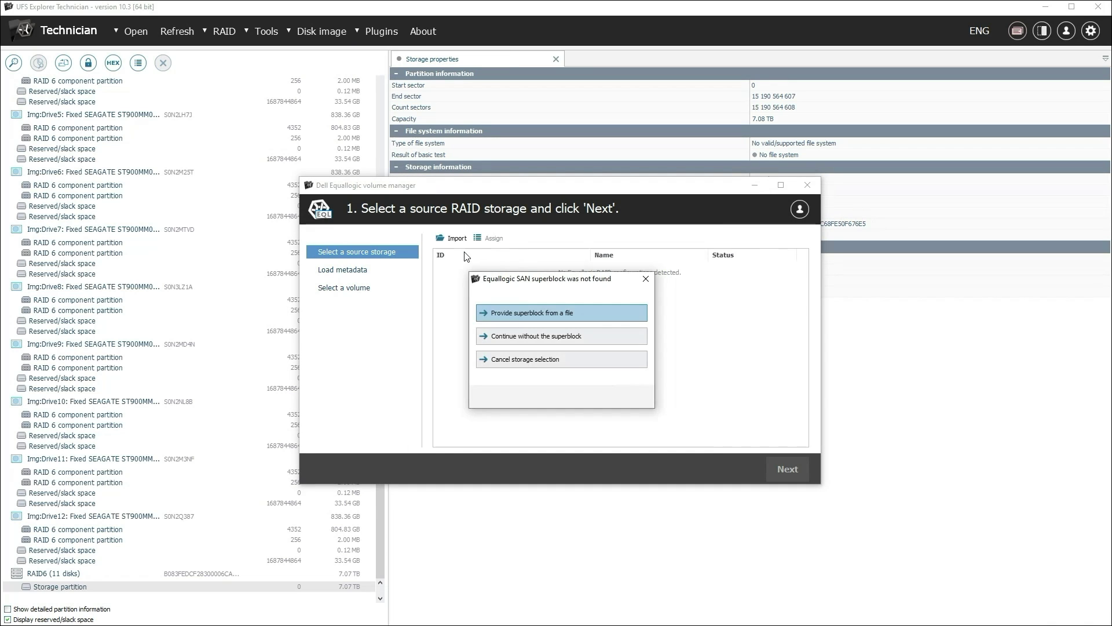
click(593, 338)
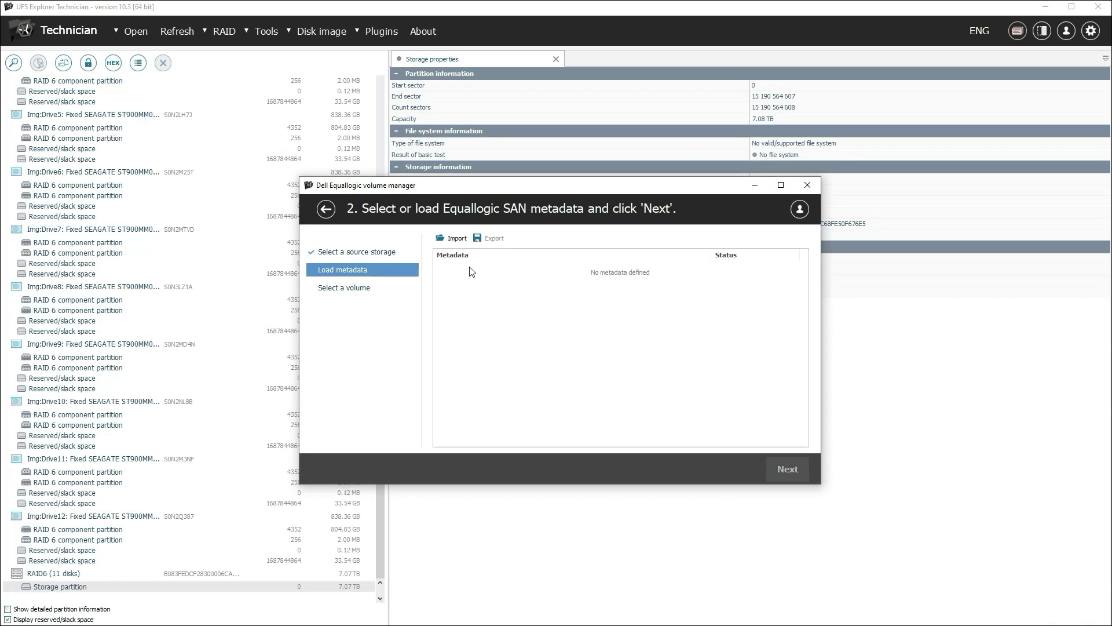
Step: Import meta.dat as the metadata and preview a SAN volume's file system
click(455, 239)
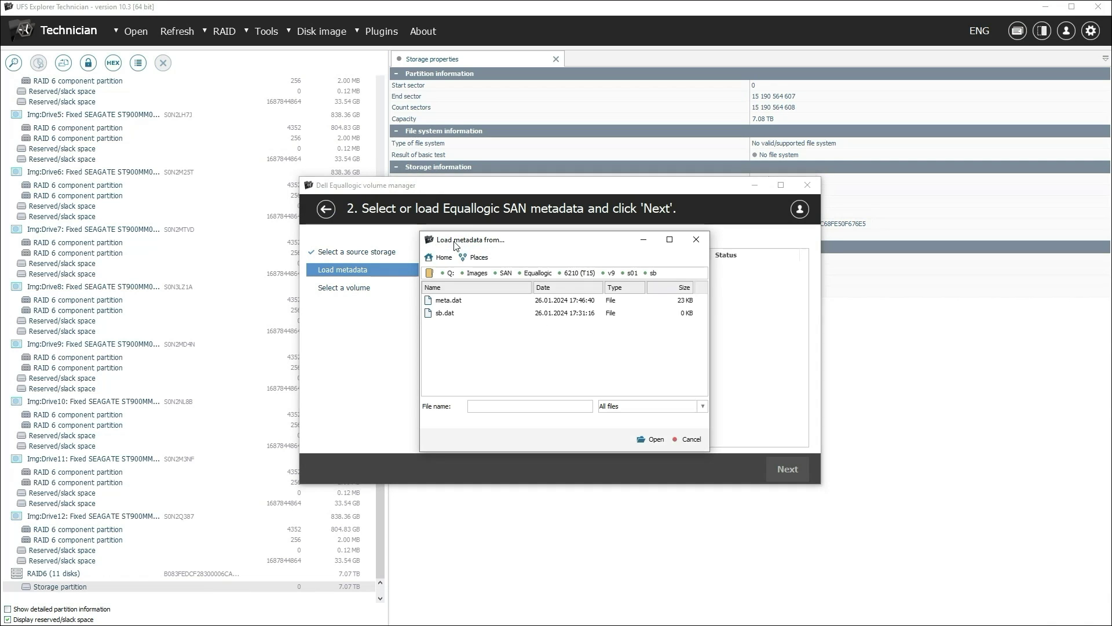
double_click(452, 300)
click(501, 273)
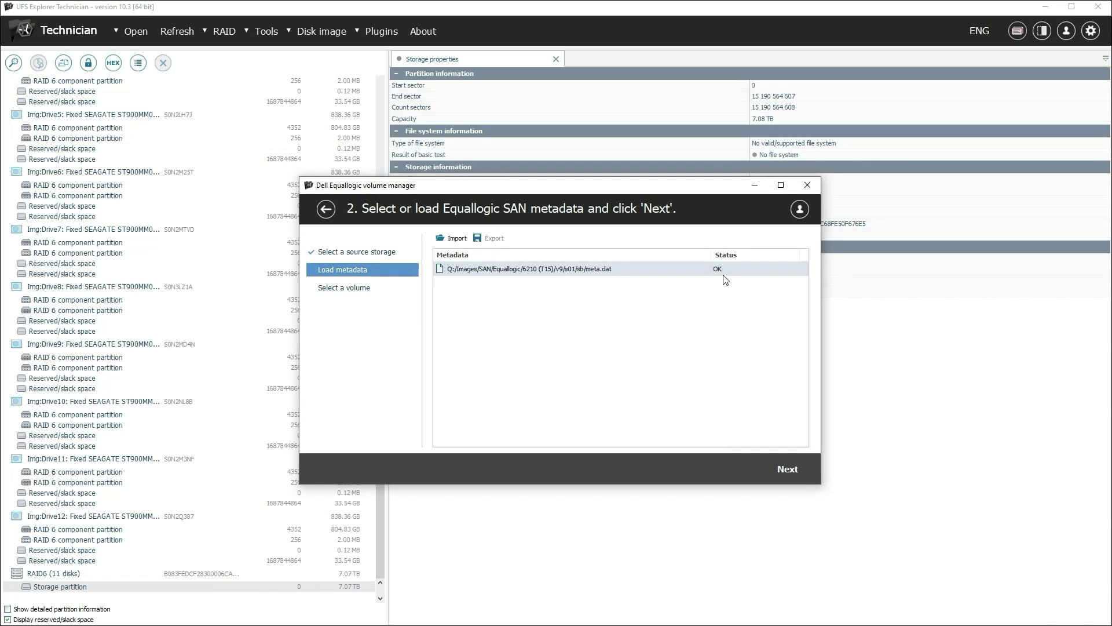
click(789, 474)
double_click(518, 275)
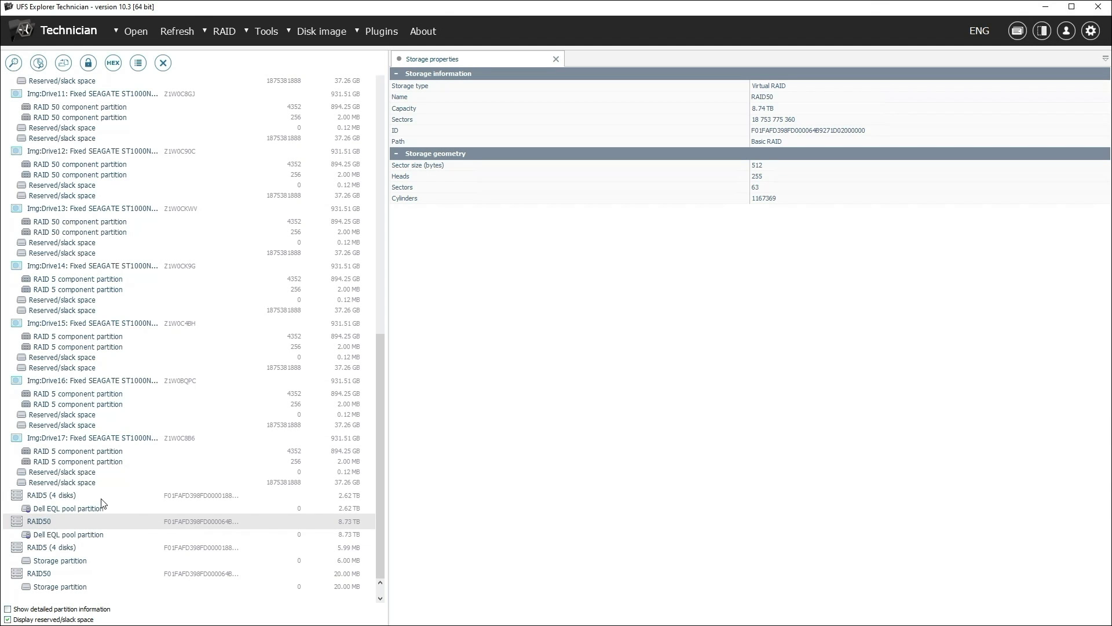
Step: Launch the EqualLogic manager on the RAID50 storage using the current metadata version
click(102, 496)
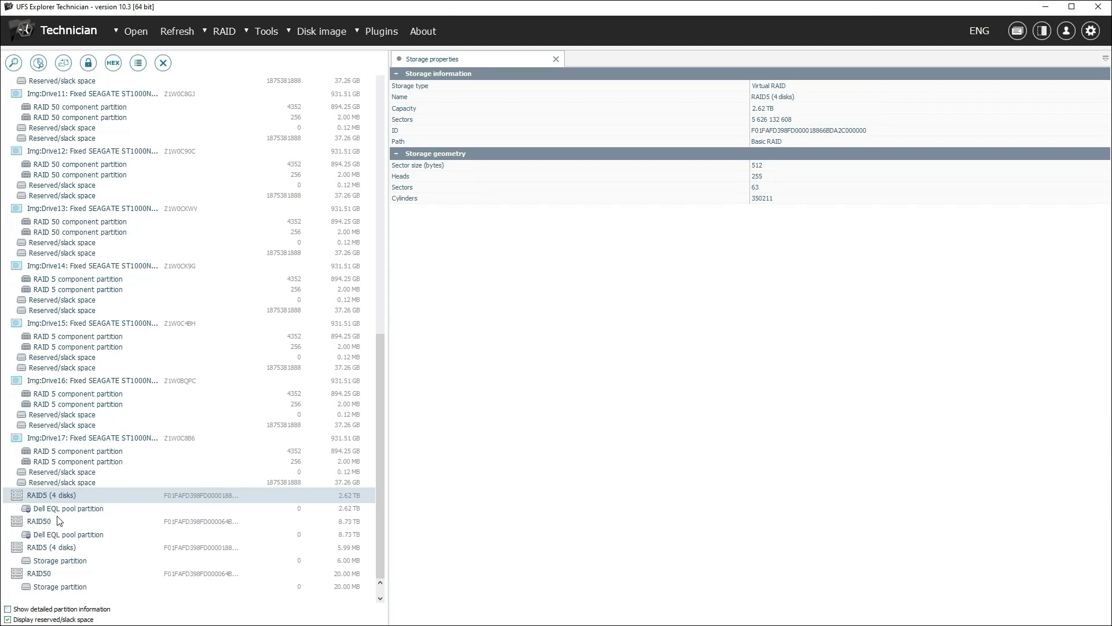
click(48, 524)
click(376, 30)
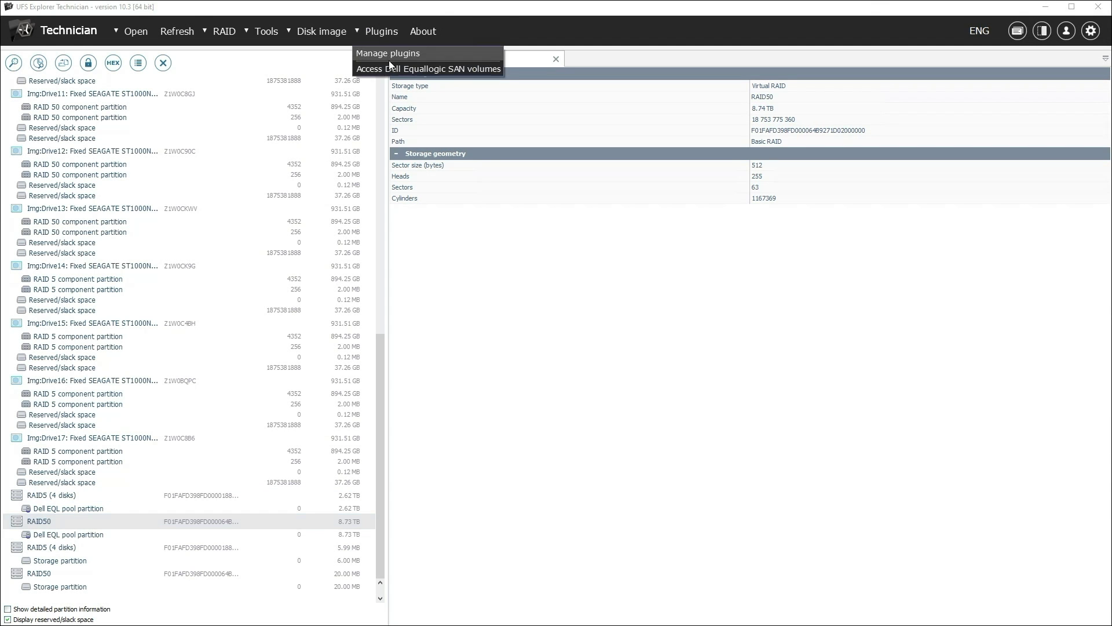
click(388, 68)
click(516, 282)
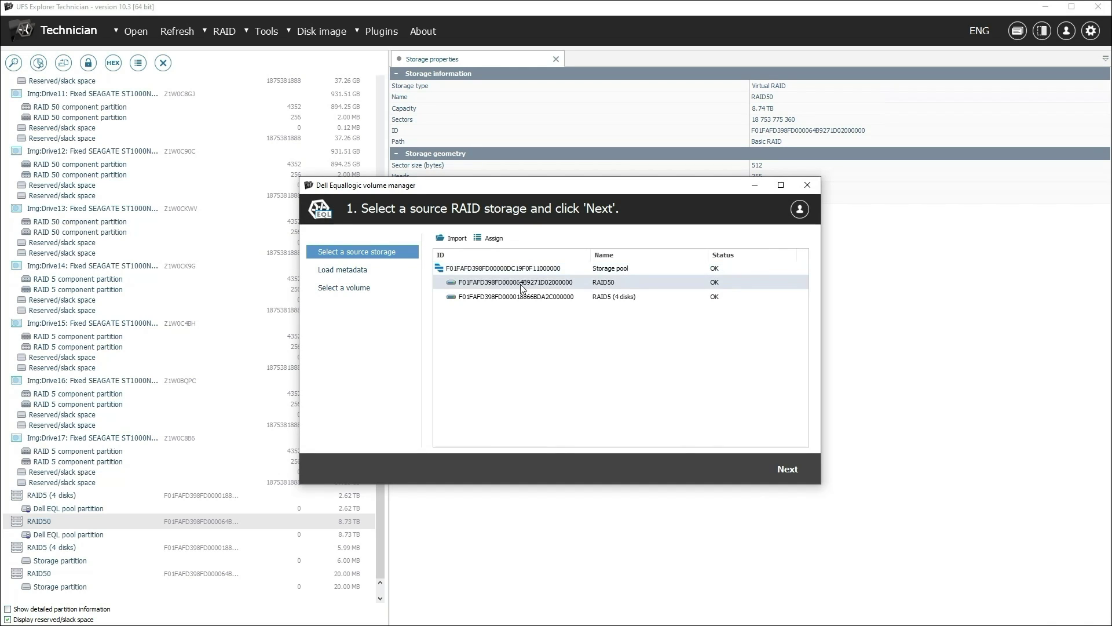
click(524, 296)
click(775, 474)
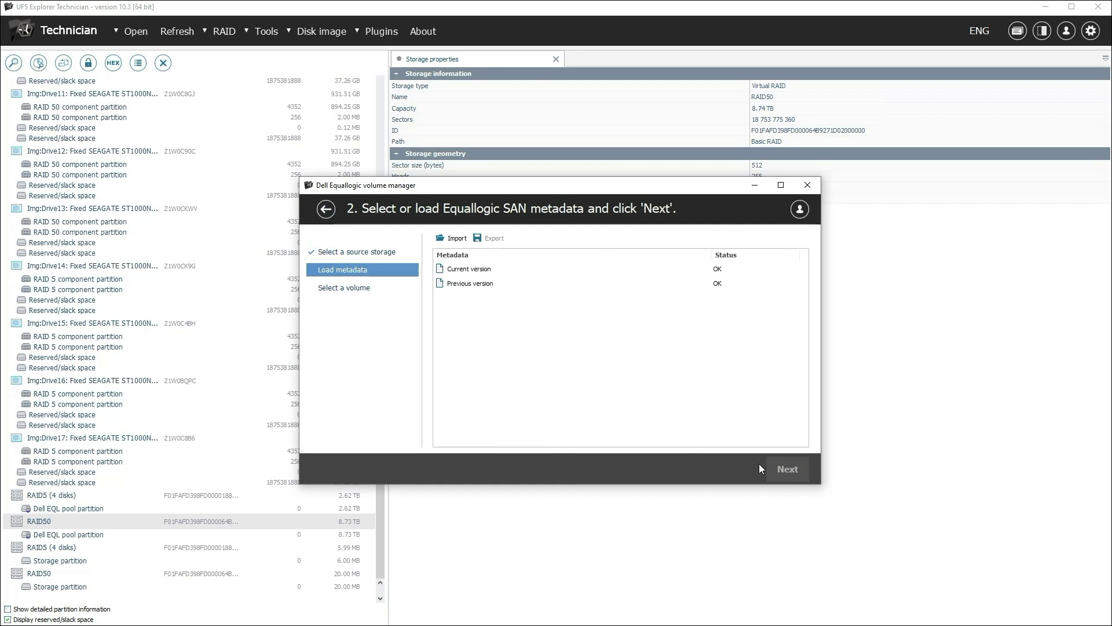
click(490, 283)
click(492, 271)
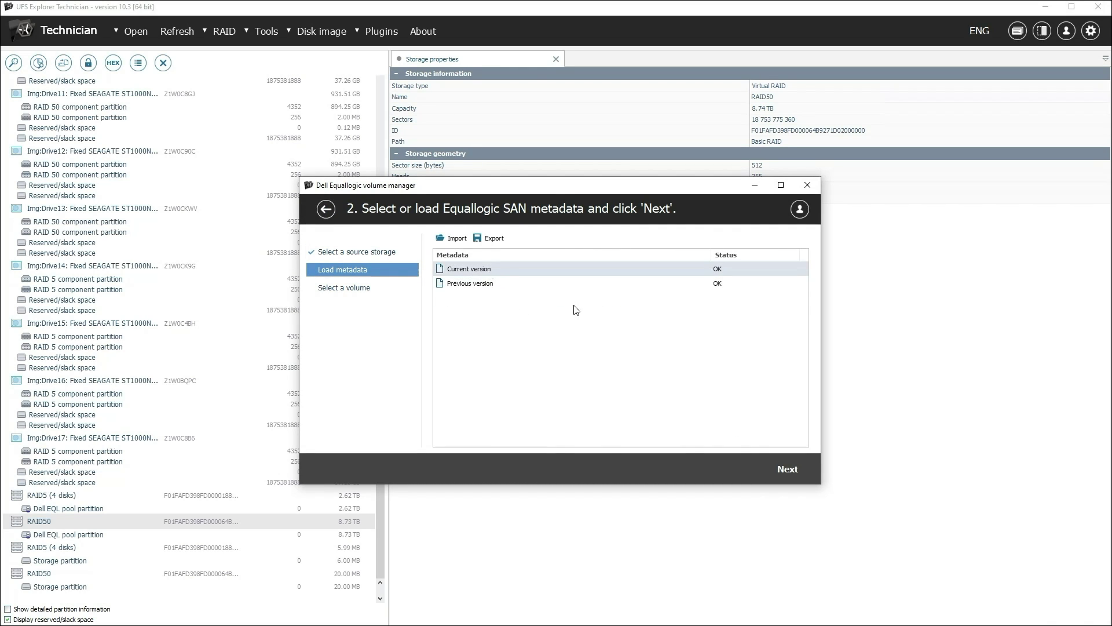
click(787, 468)
Step: Preview a volume and view the XSFARI1600.CR2 photo under Camera RAW, Canon, EOS 1000D
double_click(504, 285)
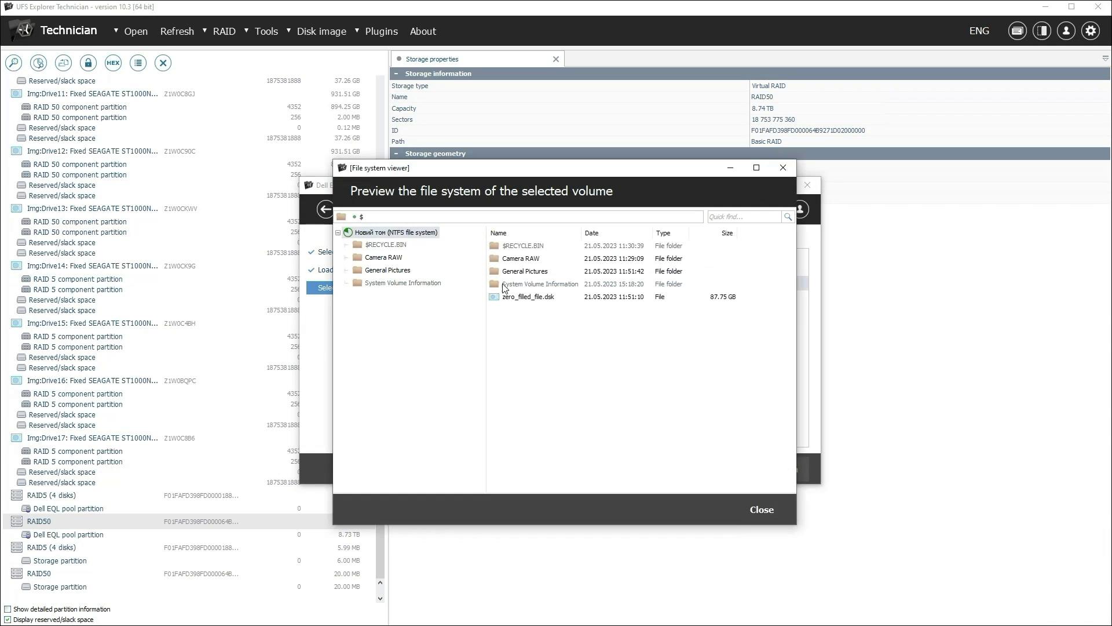
double_click(528, 260)
double_click(520, 272)
double_click(540, 245)
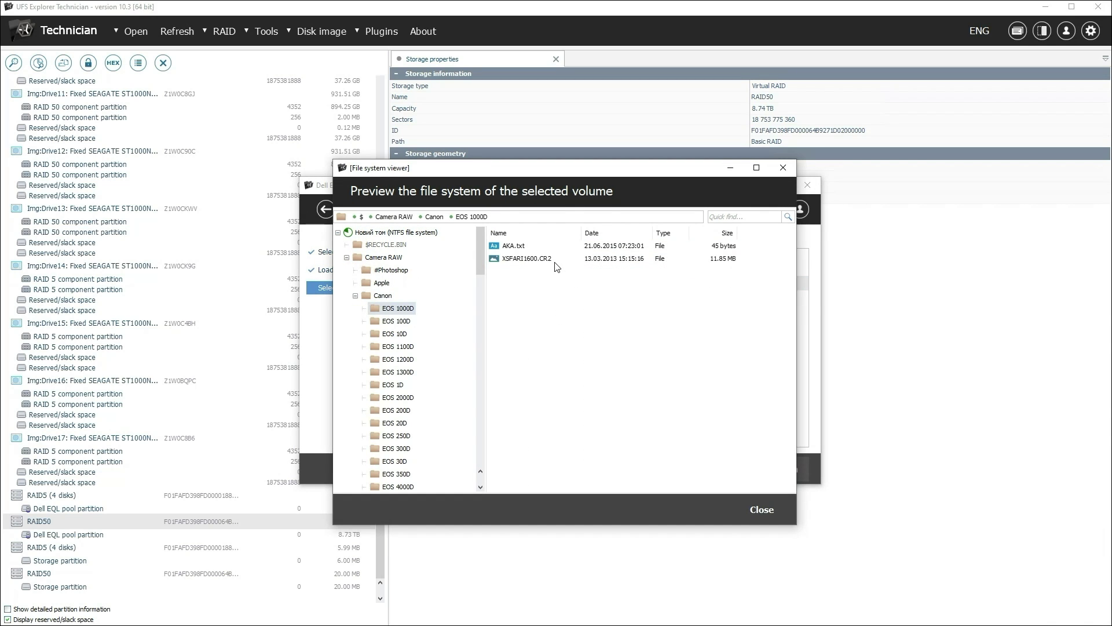
double_click(555, 262)
click(799, 179)
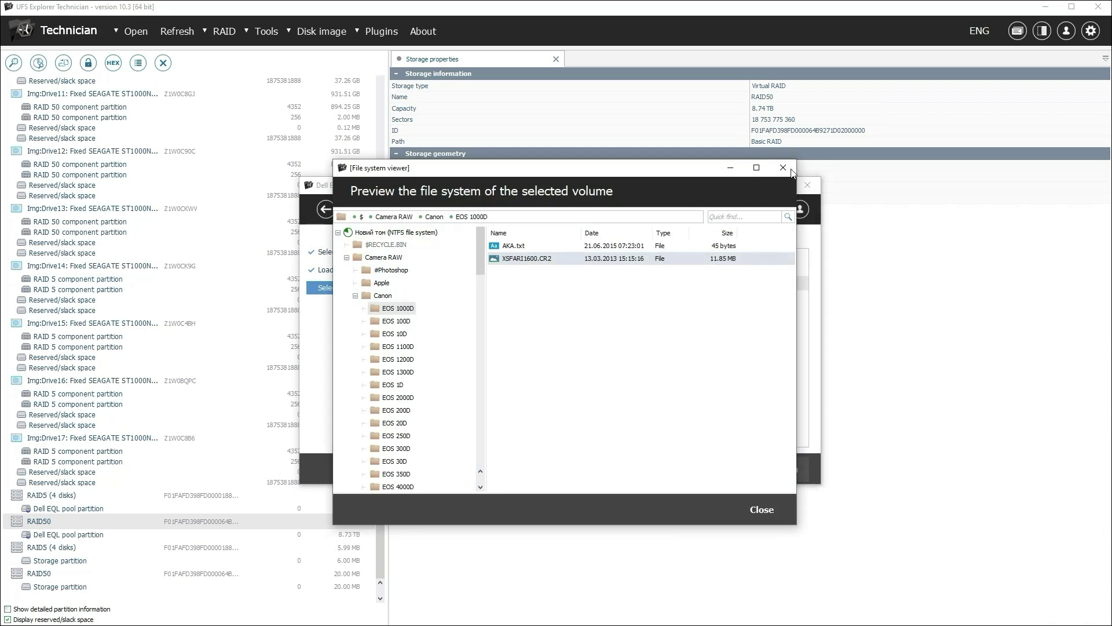
Step: Close the preview, tick the 0.98 TB volume and open it as a storage
click(795, 171)
click(438, 284)
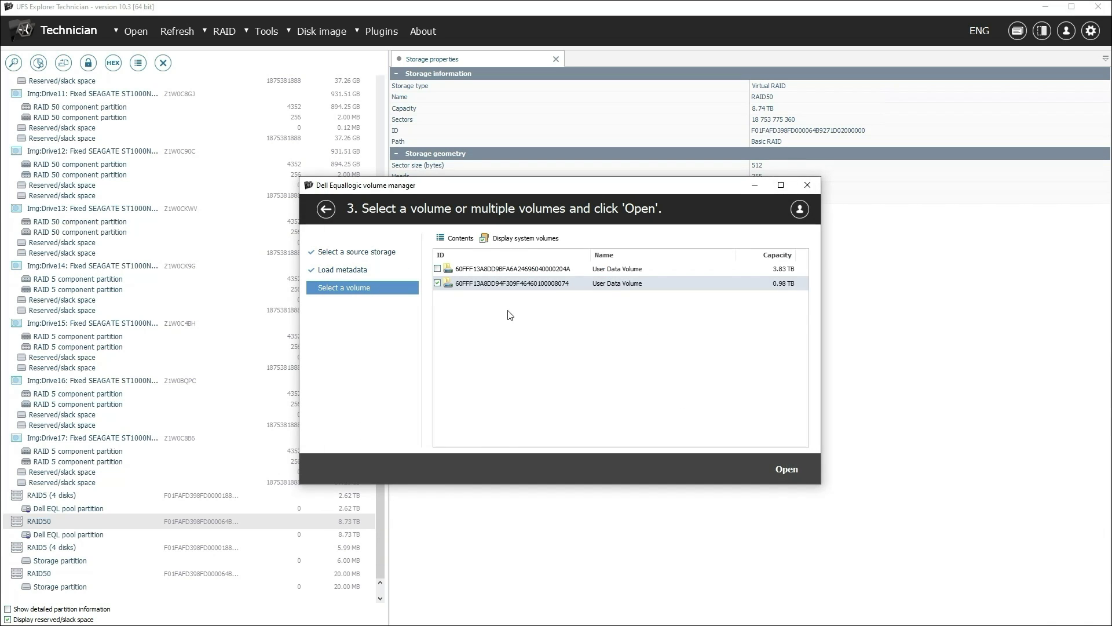
click(787, 469)
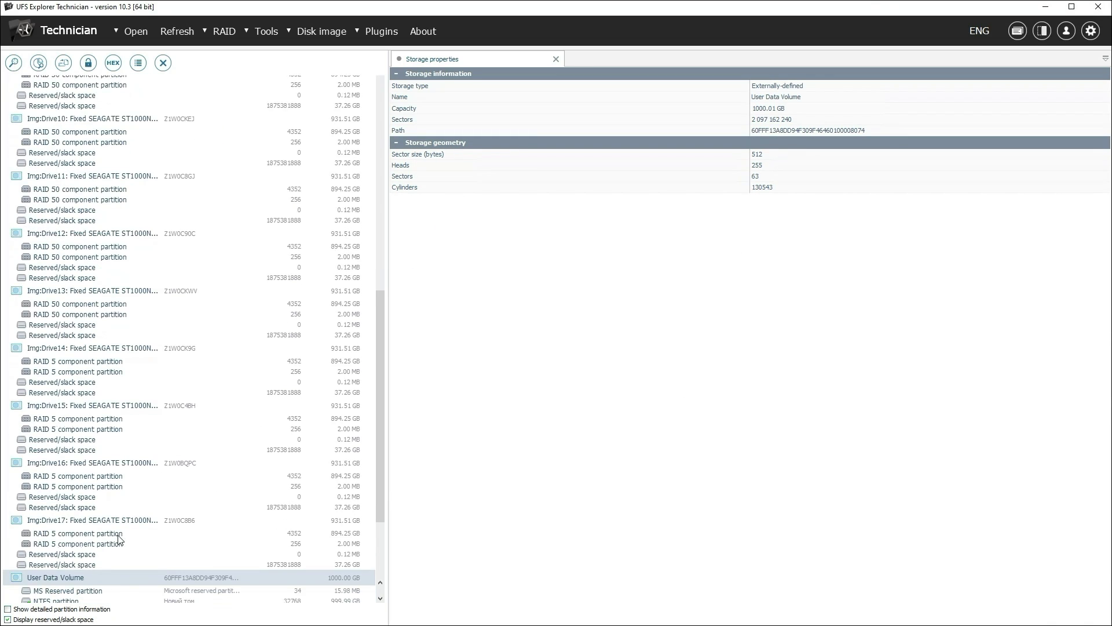
Step: Open the NTFS partition and browse Camera RAW, Canon and EOS 1000D to view the CR2 photo
scroll(118, 540, down, 1)
double_click(69, 575)
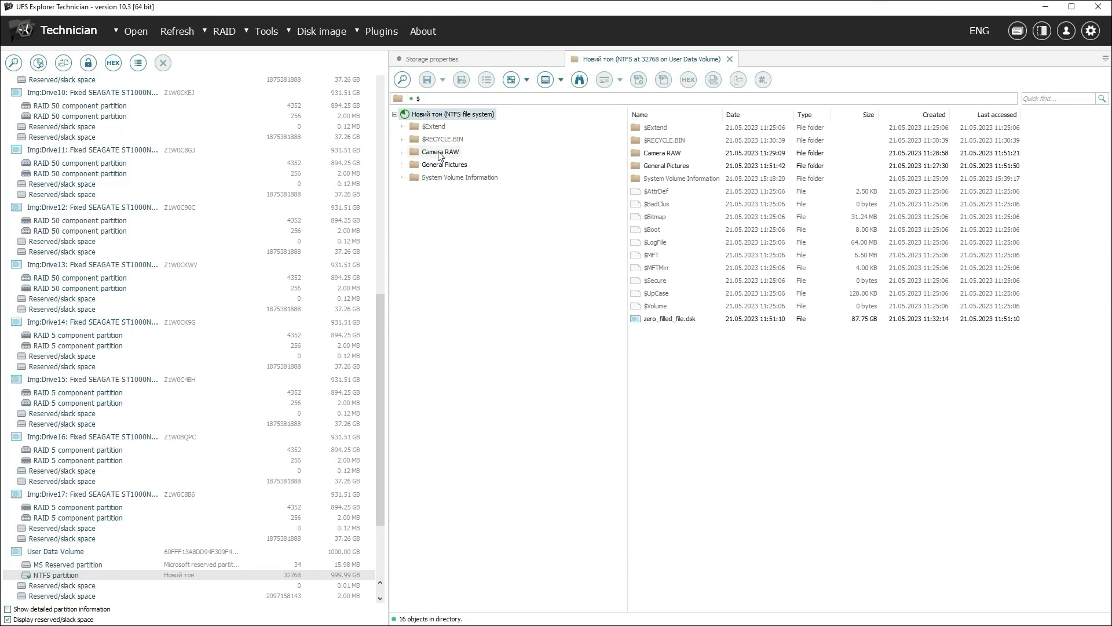
click(439, 155)
double_click(653, 155)
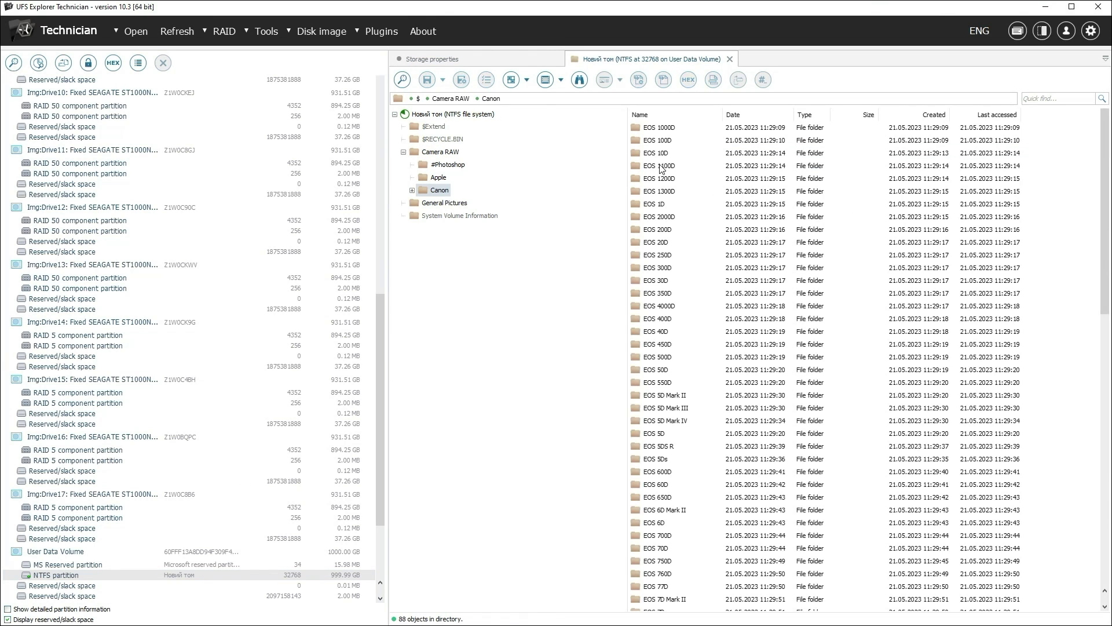
double_click(661, 127)
double_click(665, 140)
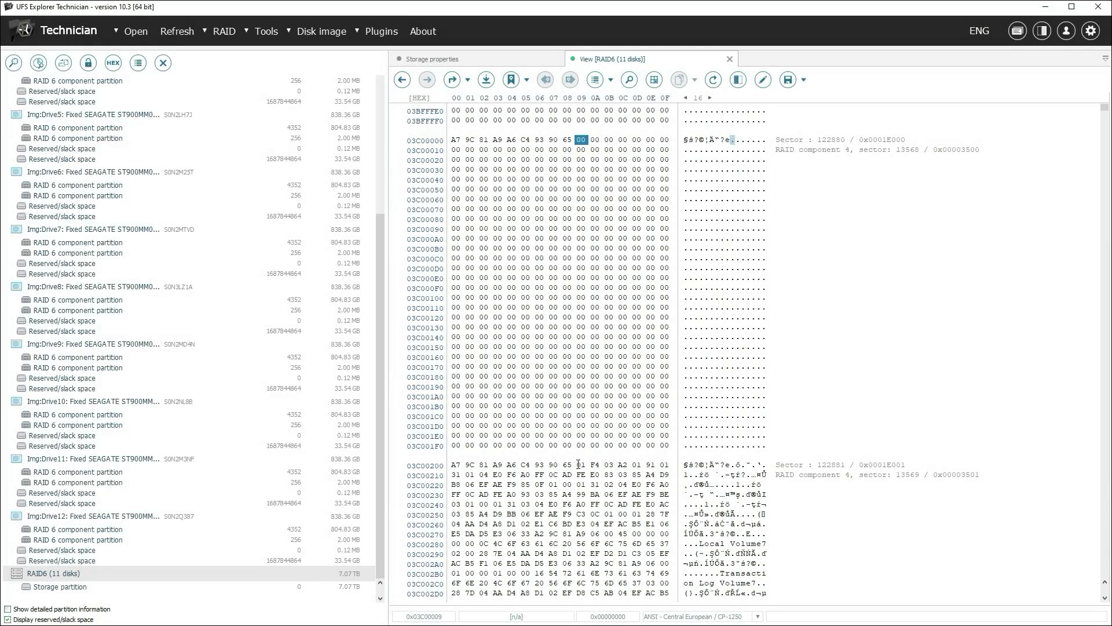
click(580, 464)
scroll(631, 498, down, 7)
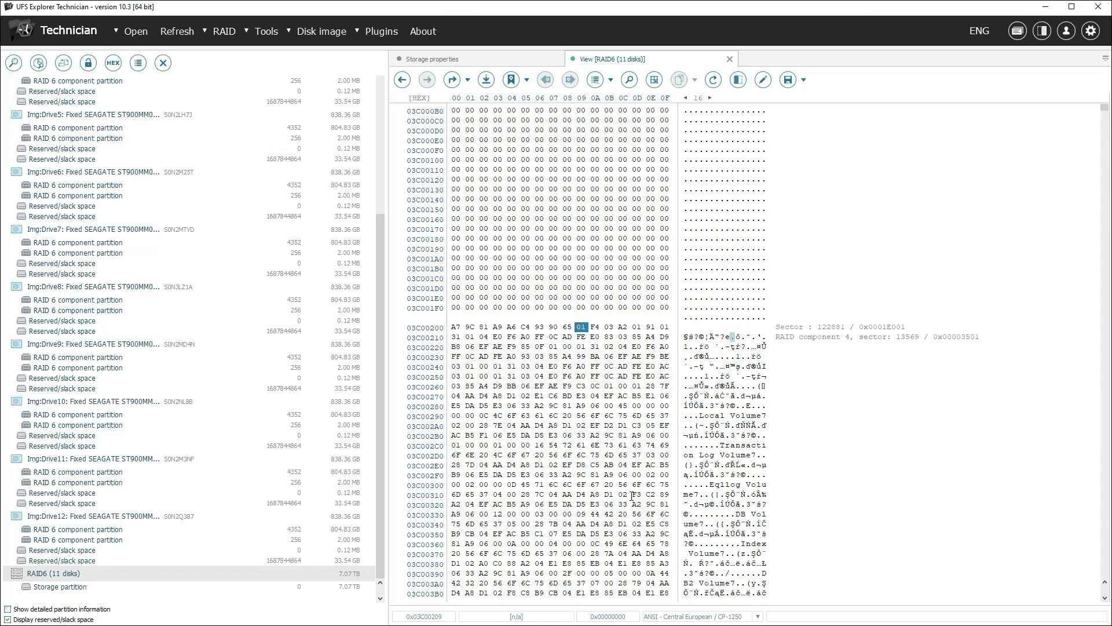
scroll(631, 499, down, 2)
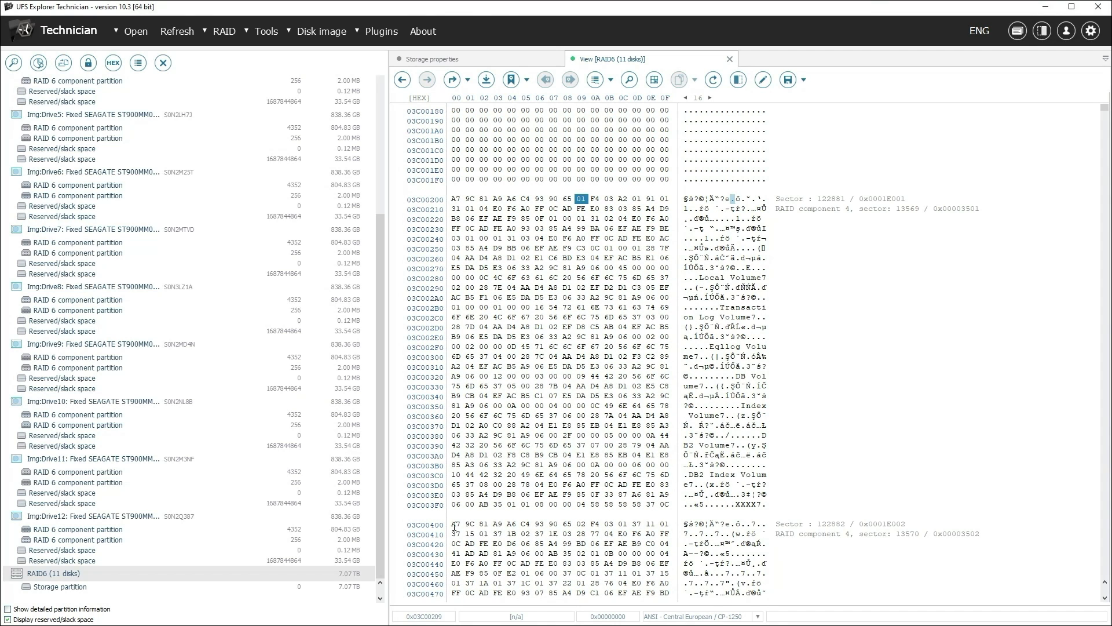
drag(455, 525, 571, 525)
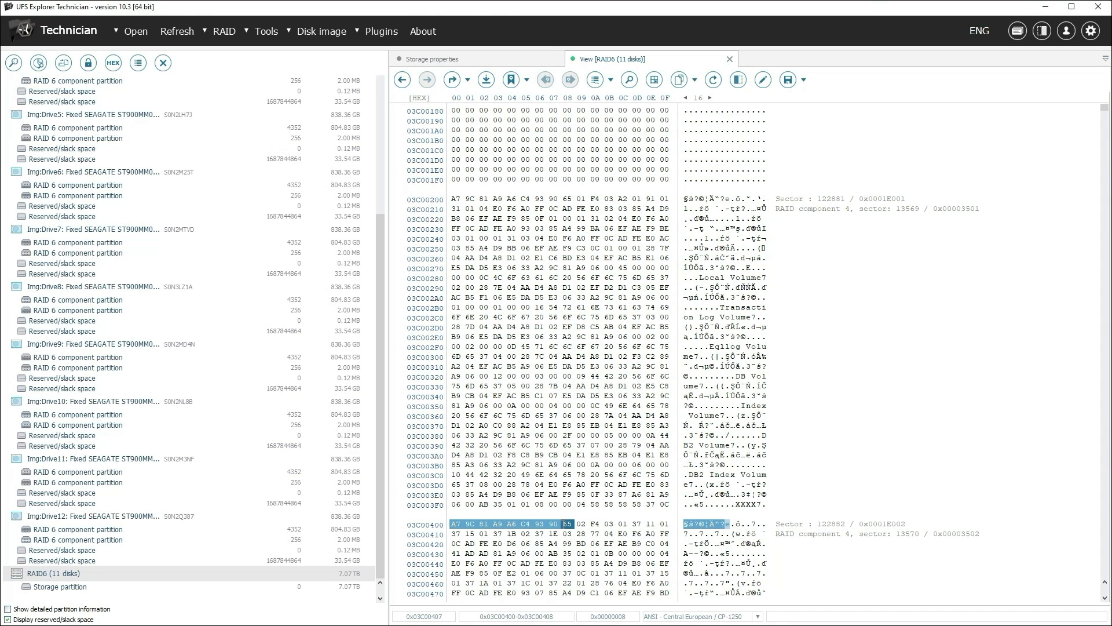
click(581, 523)
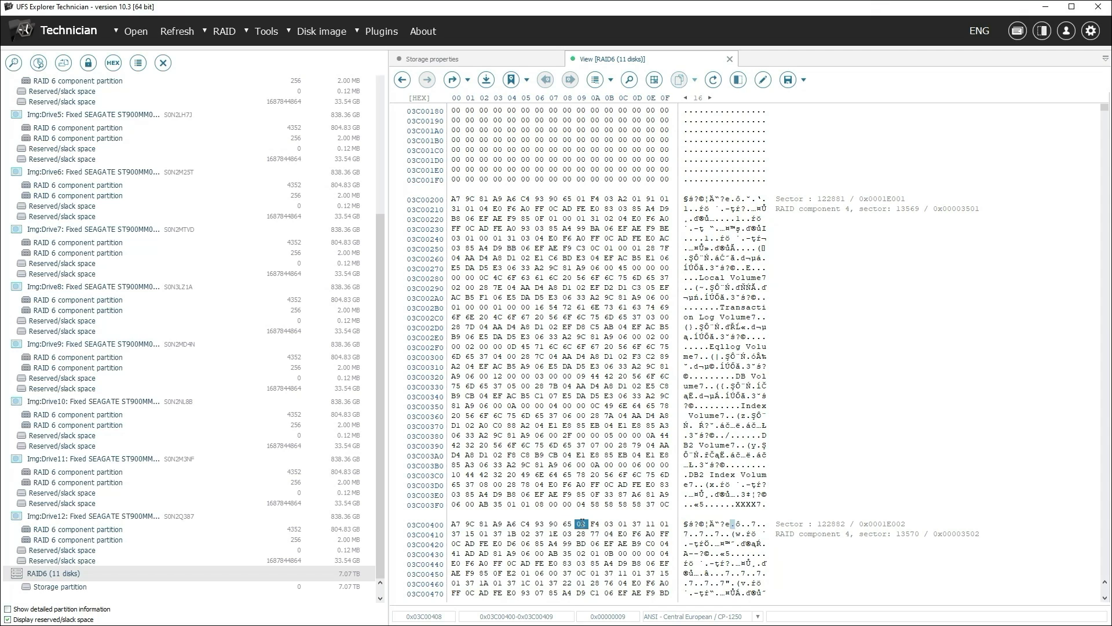
scroll(650, 543, down, 3)
scroll(650, 543, down, 5)
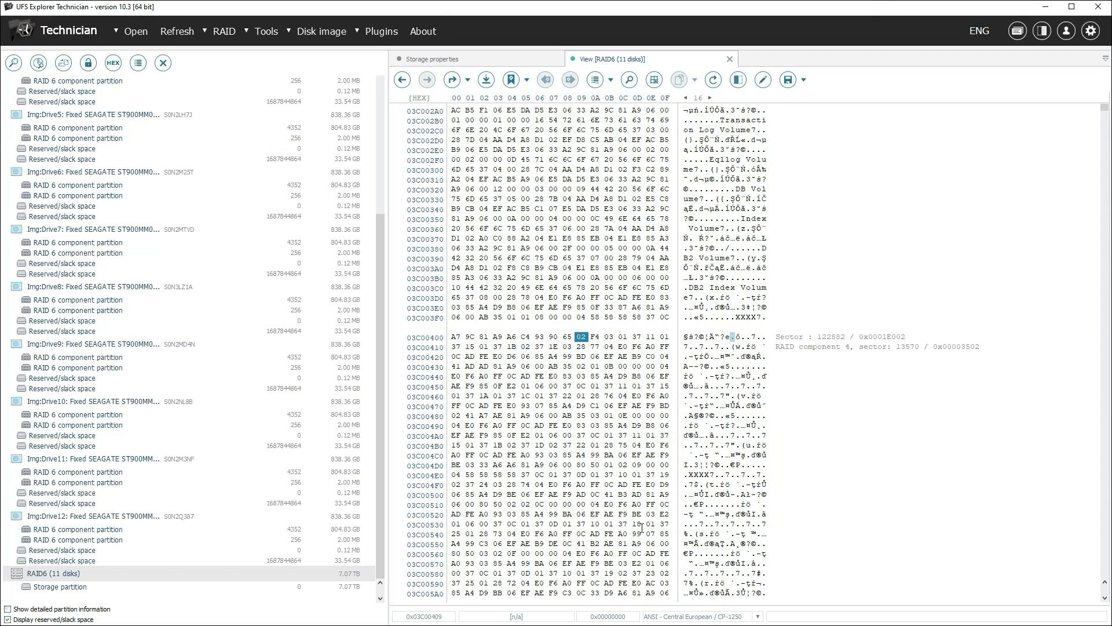
scroll(632, 526, down, 1)
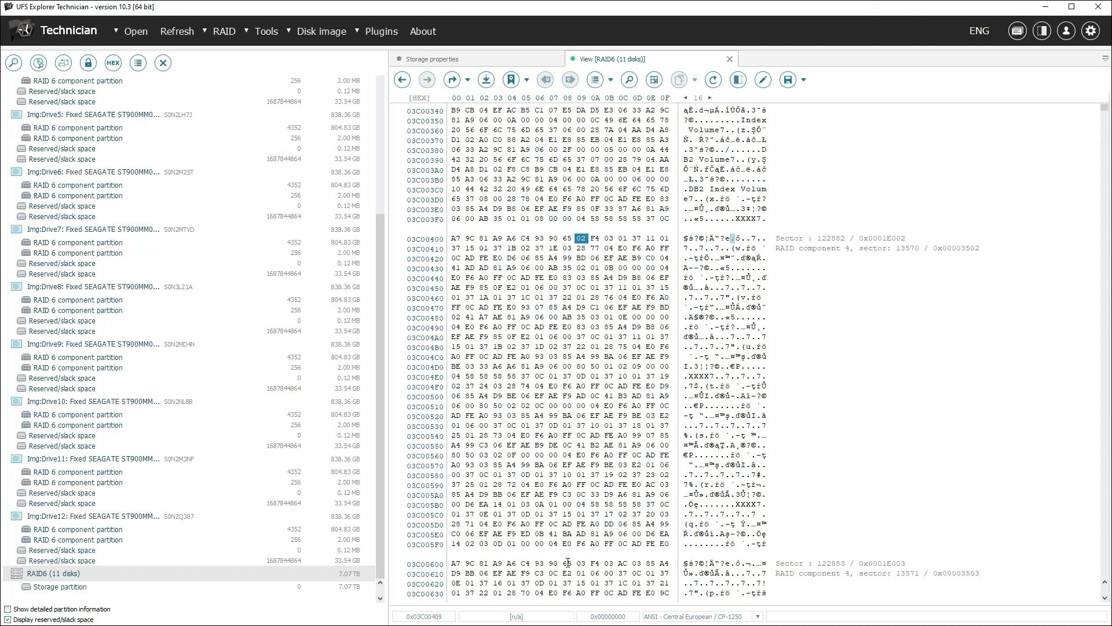